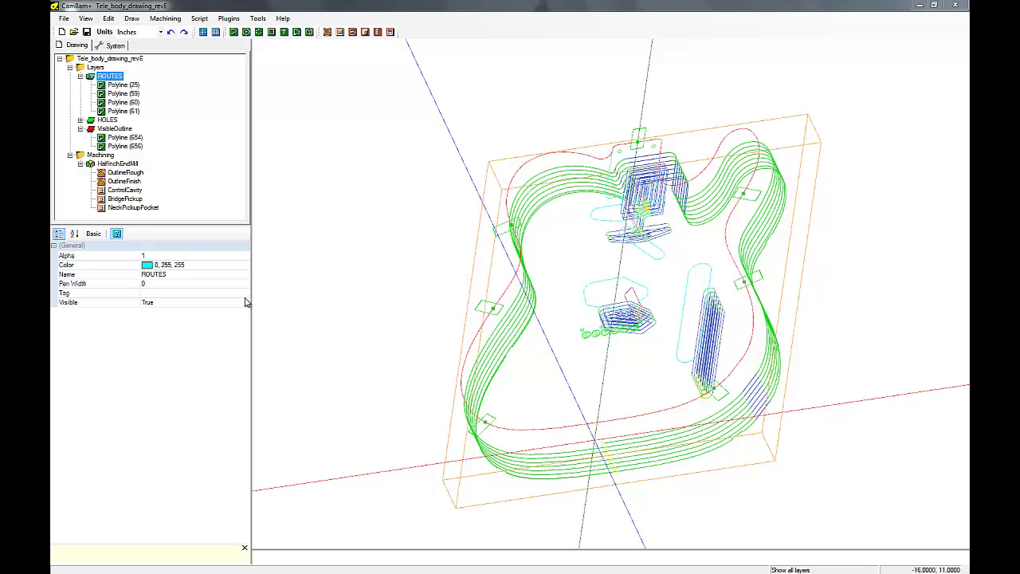
Step: Set the holding tab width and height of the OutlineRough operation to 0.25 inches each
{"action": "left_click", "coordinate": [126, 173]}
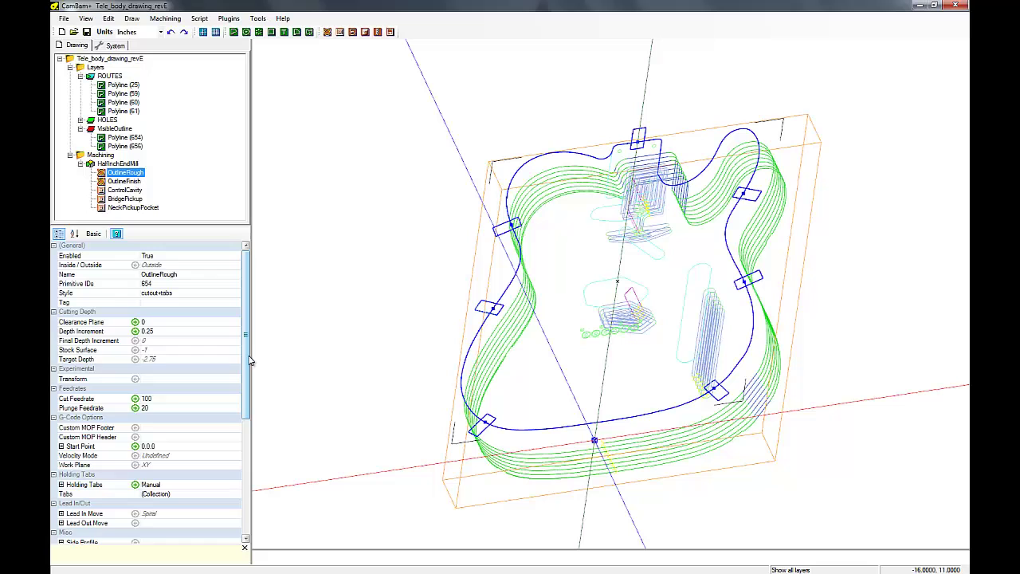
{"action": "left_click_drag", "start_coordinate": [248, 360], "coordinate": [251, 460]}
{"action": "left_click", "coordinate": [61, 310]}
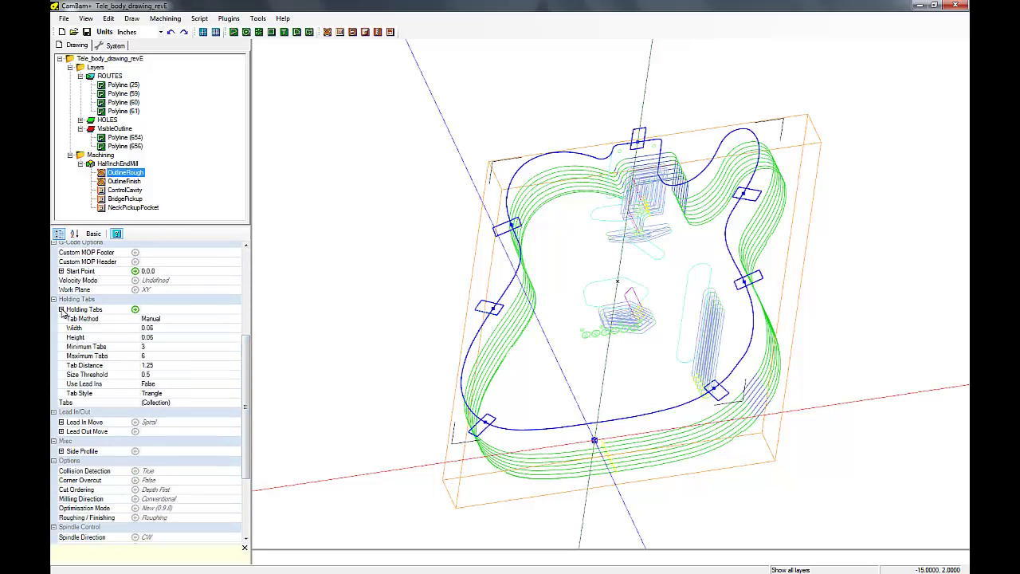
{"action": "left_click", "coordinate": [154, 329]}
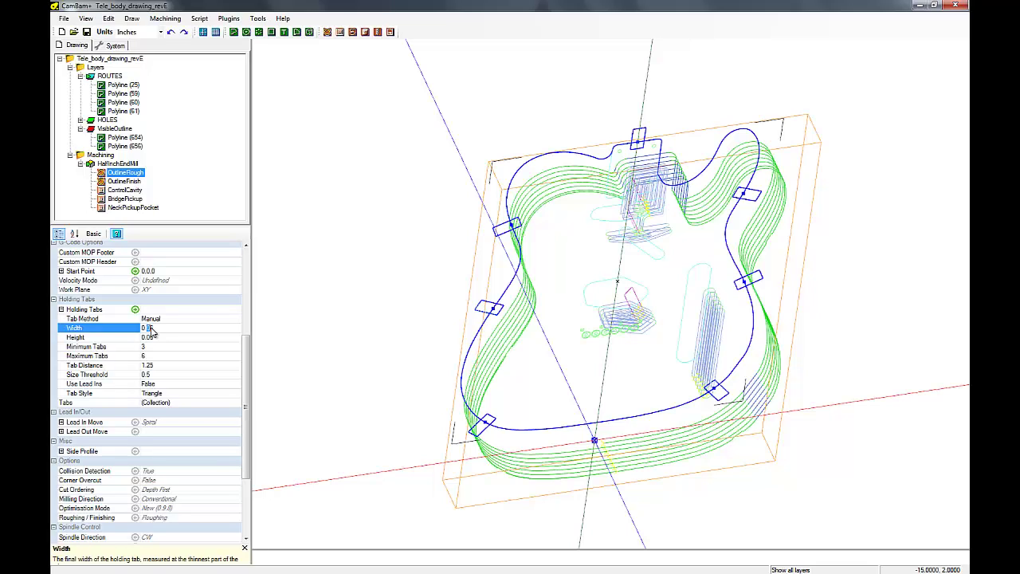
{"action": "left_click_drag", "start_coordinate": [147, 328], "coordinate": [154, 329]}
{"action": "key", "text": "Return"}
{"action": "left_click", "coordinate": [153, 338]}
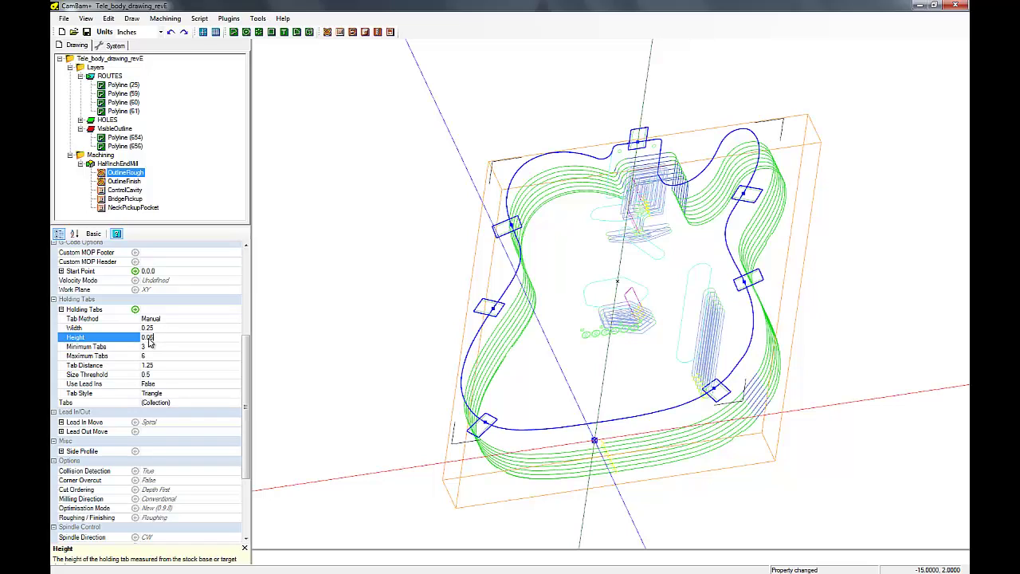
{"action": "left_click_drag", "start_coordinate": [153, 339], "coordinate": [154, 340]}
{"action": "left_click", "coordinate": [162, 330]}
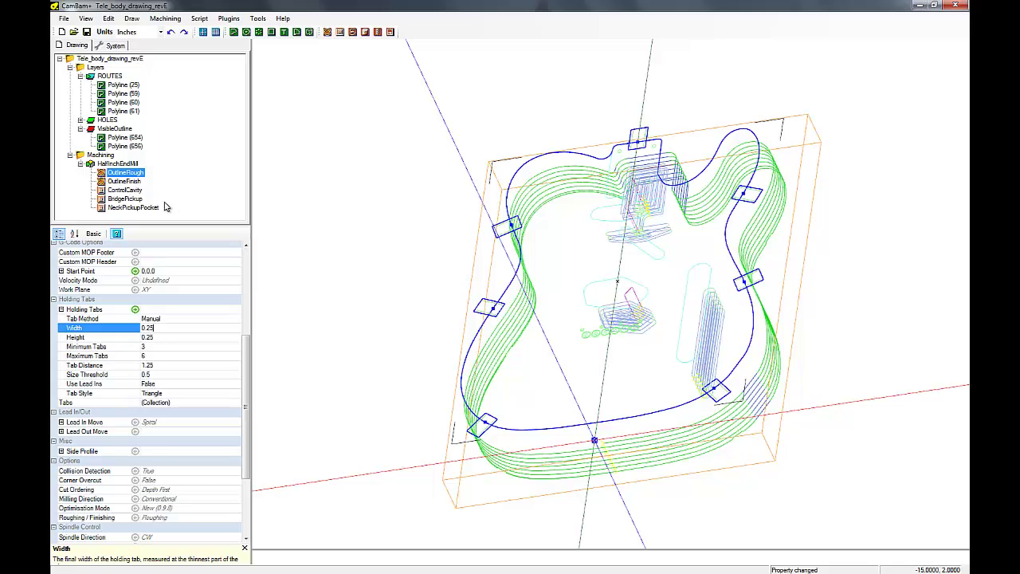
Step: Set the OutlineFinish operation's holding tab width to 0.25 inches and change its tab height as well
{"action": "left_click", "coordinate": [131, 182]}
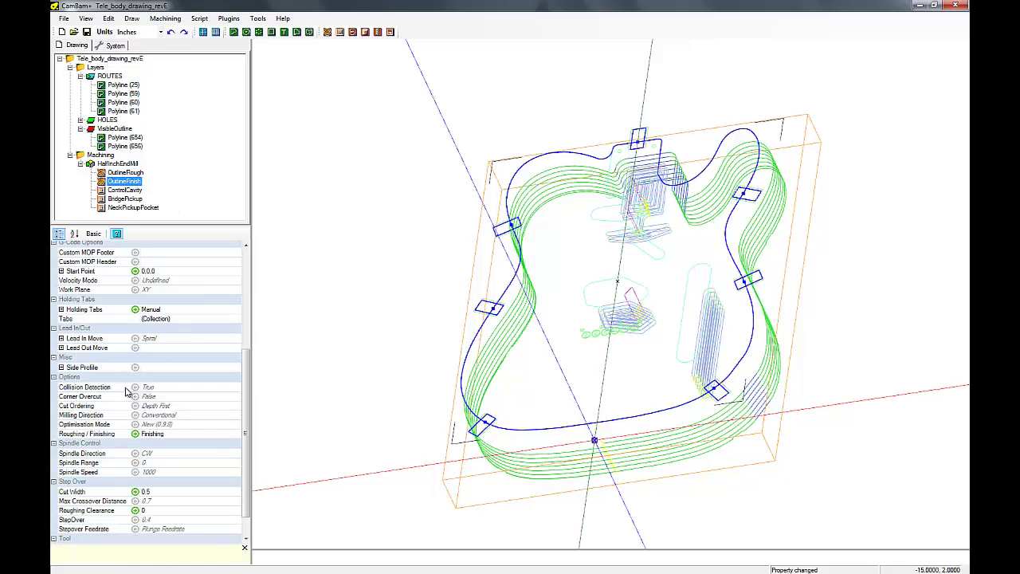
{"action": "scroll", "coordinate": [247, 371], "scroll_direction": "up", "scroll_amount": 1}
{"action": "left_click_drag", "start_coordinate": [248, 370], "coordinate": [255, 339]}
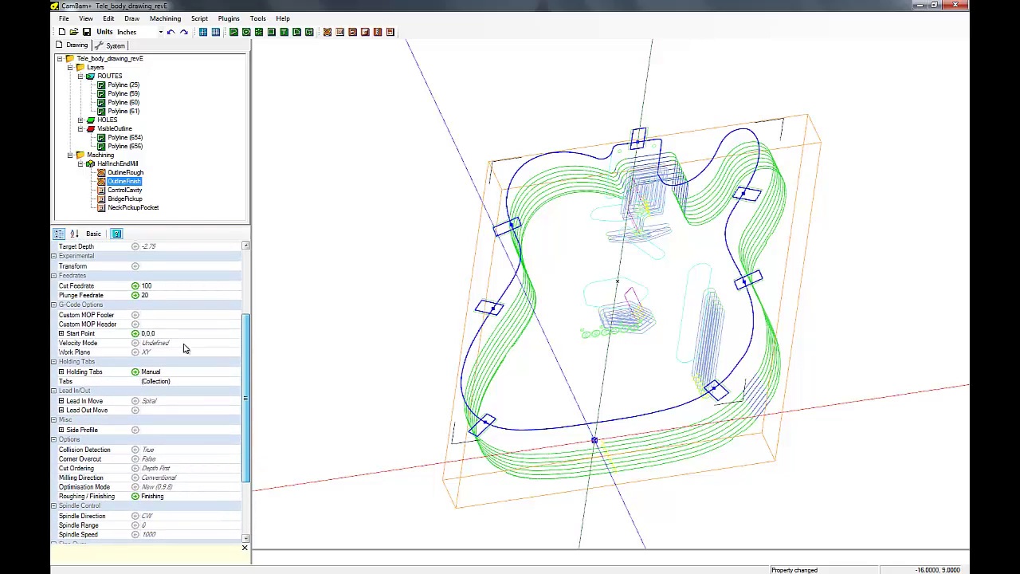
{"action": "left_click", "coordinate": [62, 372]}
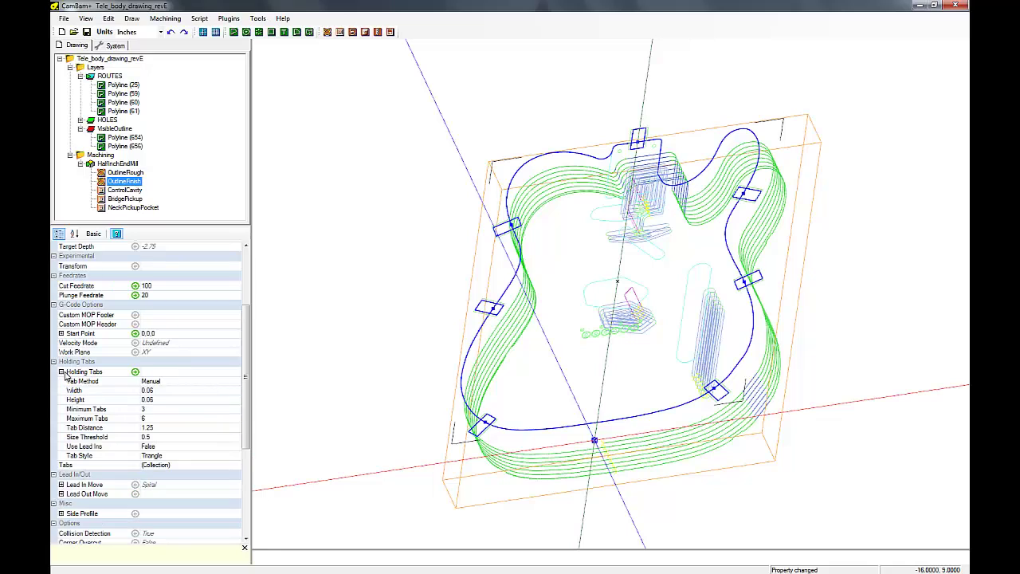
{"action": "left_click", "coordinate": [150, 390]}
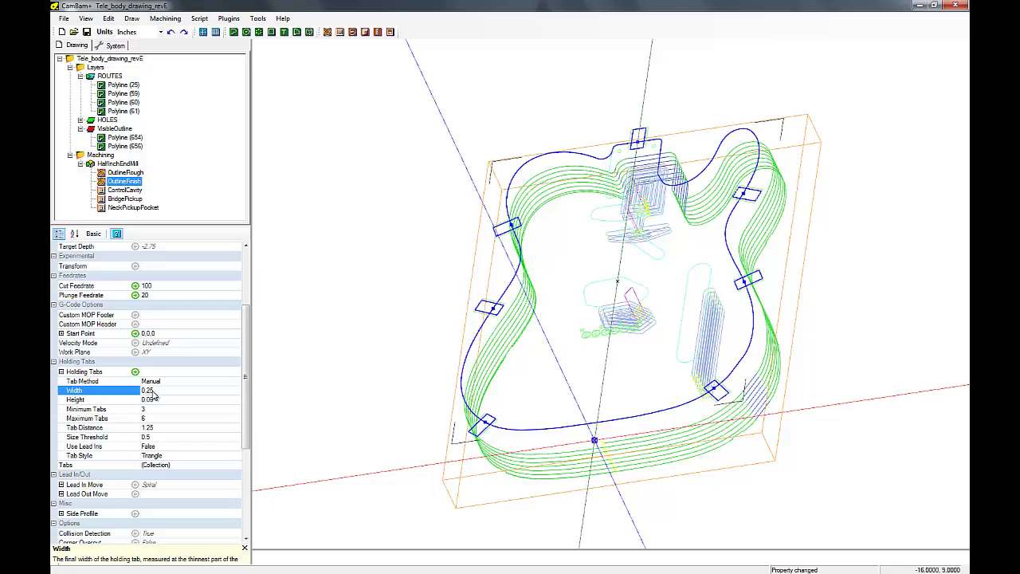
{"action": "left_click", "coordinate": [148, 403]}
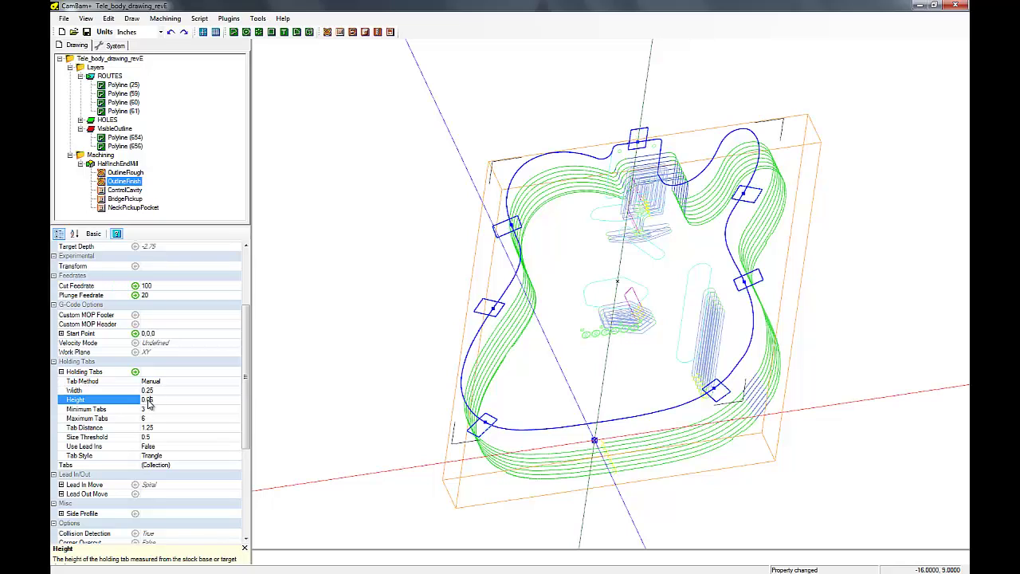
{"action": "left_click_drag", "start_coordinate": [147, 404], "coordinate": [156, 405]}
Step: Regenerate the toolpaths of the OutlineRough and OutlineFinish operations
{"action": "left_click", "coordinate": [120, 173]}
{"action": "right_click", "coordinate": [119, 173]}
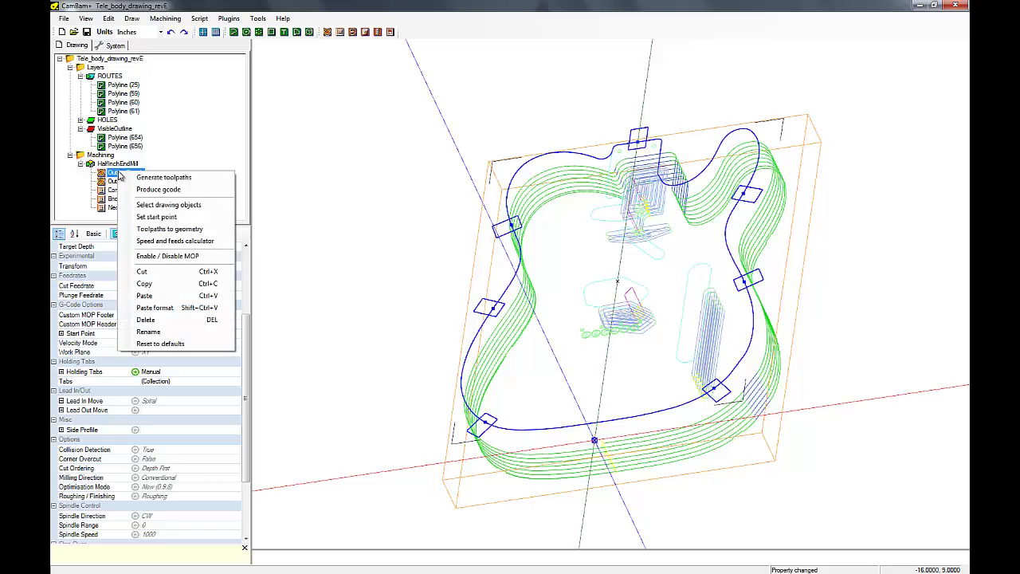
{"action": "left_click", "coordinate": [148, 176]}
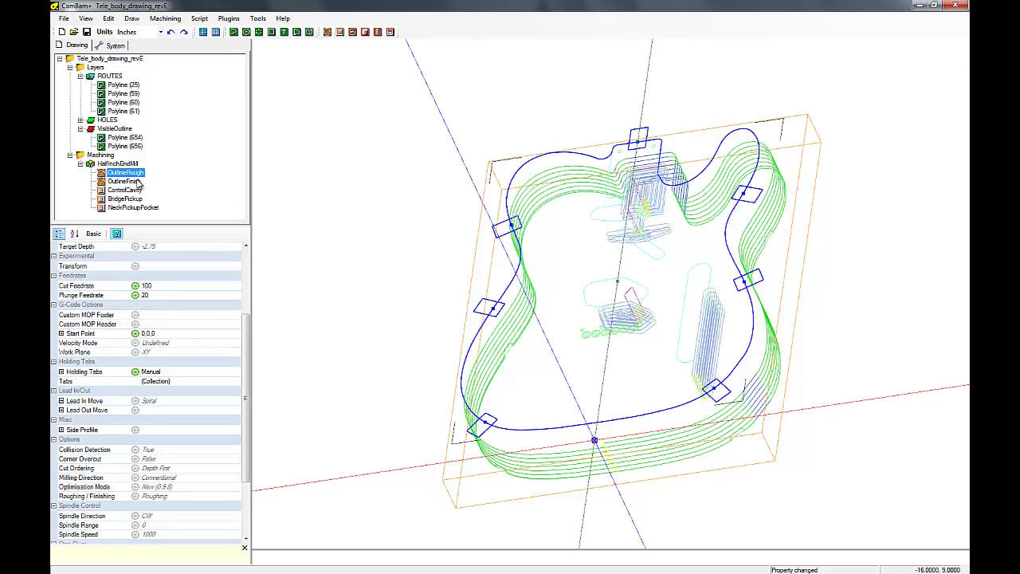
{"action": "left_click", "coordinate": [127, 181]}
{"action": "right_click", "coordinate": [135, 181]}
{"action": "left_click", "coordinate": [162, 187]}
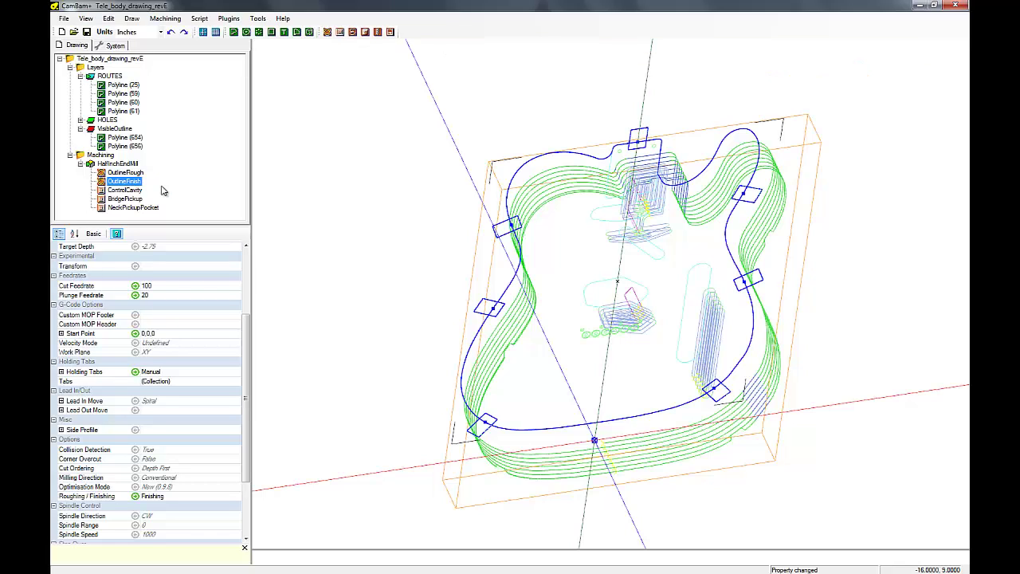
Step: Generate the toolpaths of the whole HalfInchEndMill part and produce its G-code
{"action": "left_click", "coordinate": [117, 164]}
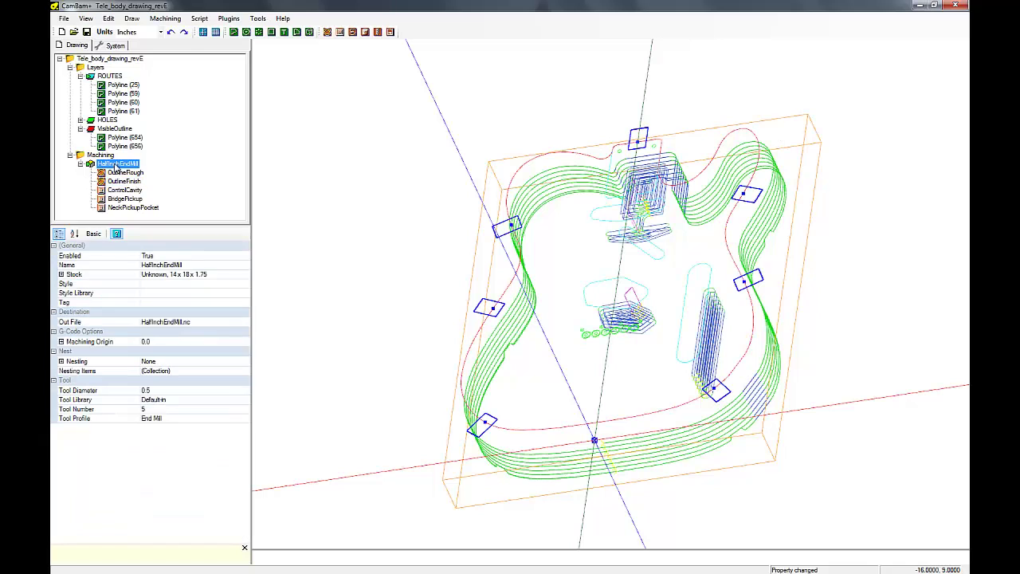
{"action": "right_click", "coordinate": [116, 166]}
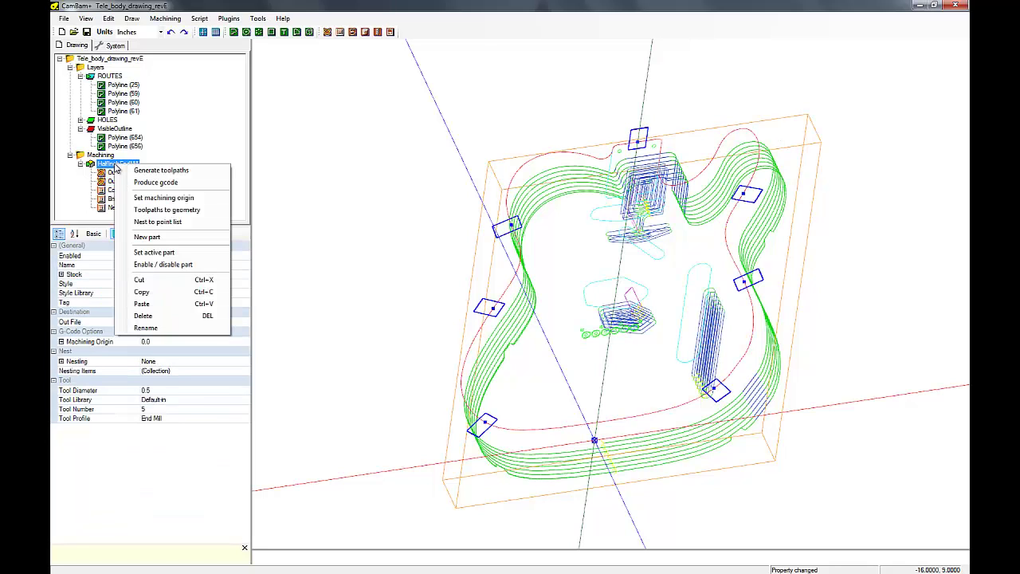
{"action": "left_click", "coordinate": [147, 171]}
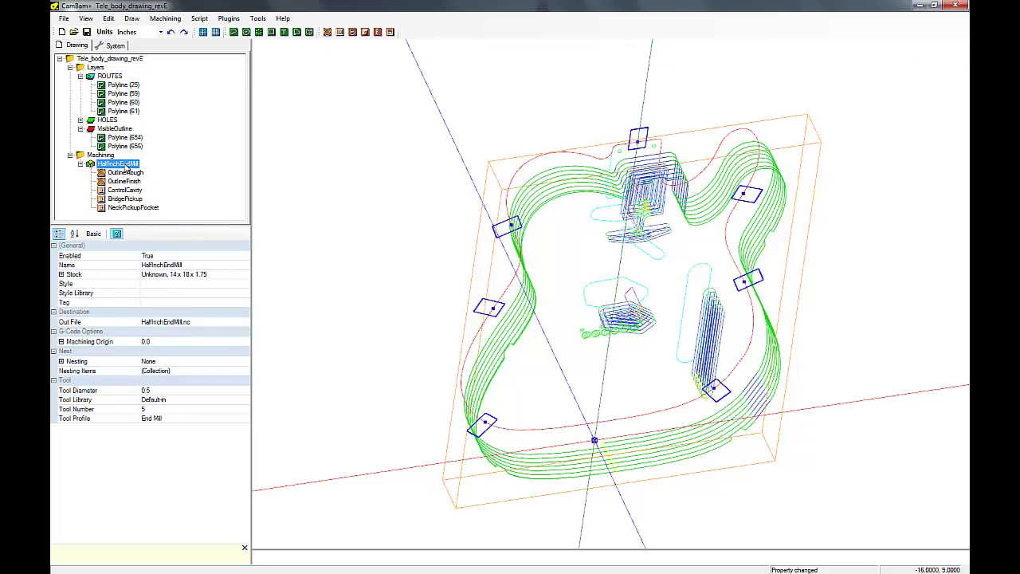
{"action": "right_click", "coordinate": [126, 165]}
{"action": "left_click", "coordinate": [147, 180]}
Step: Produce the G-code of the OutlineRough operation, replacing the existing file 01_HalfInchEndMill_OutlineRough.nc
{"action": "left_click", "coordinate": [132, 174]}
{"action": "right_click", "coordinate": [132, 177]}
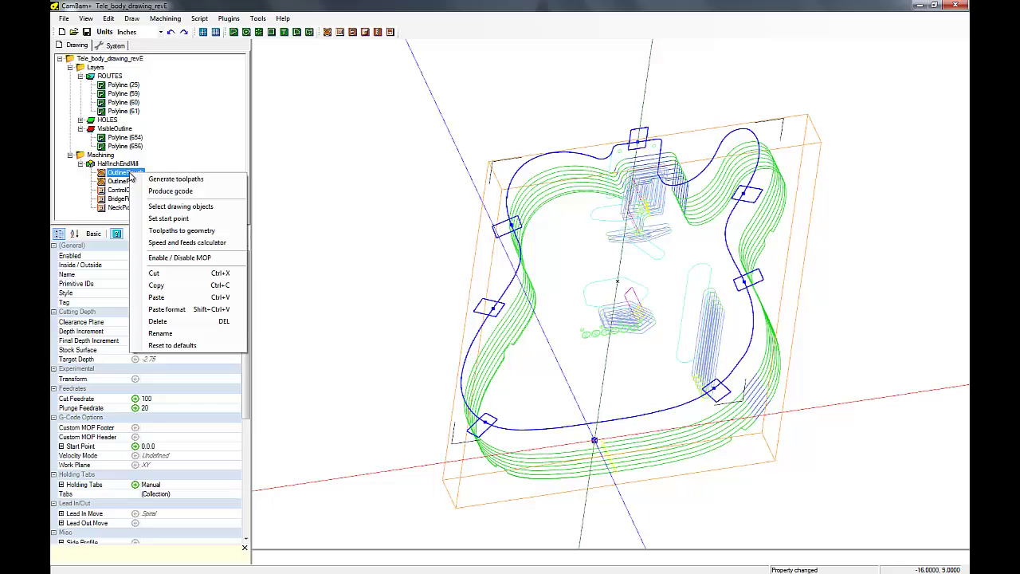
{"action": "left_click", "coordinate": [161, 192]}
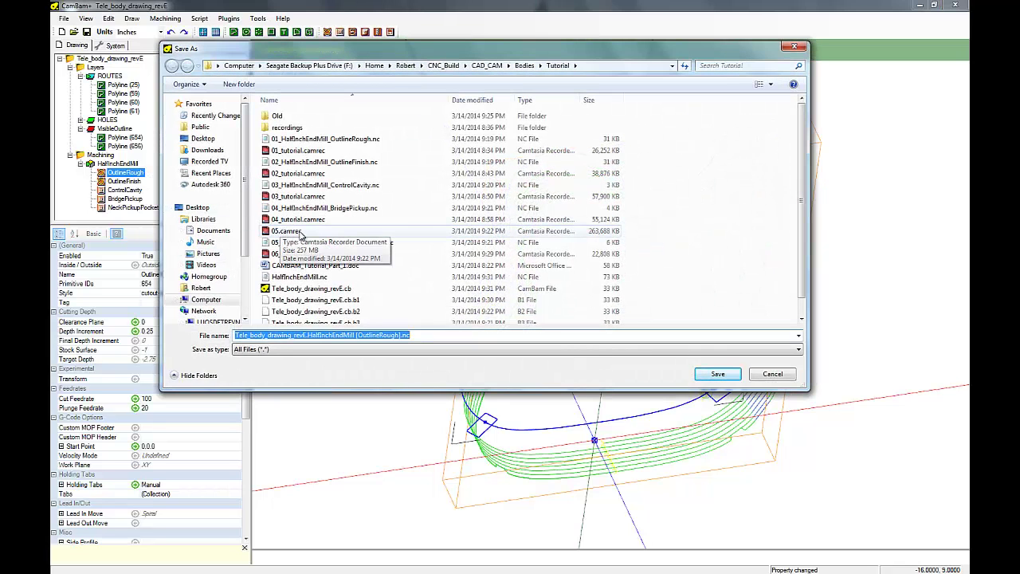
{"action": "left_click", "coordinate": [323, 138]}
{"action": "left_click", "coordinate": [716, 377]}
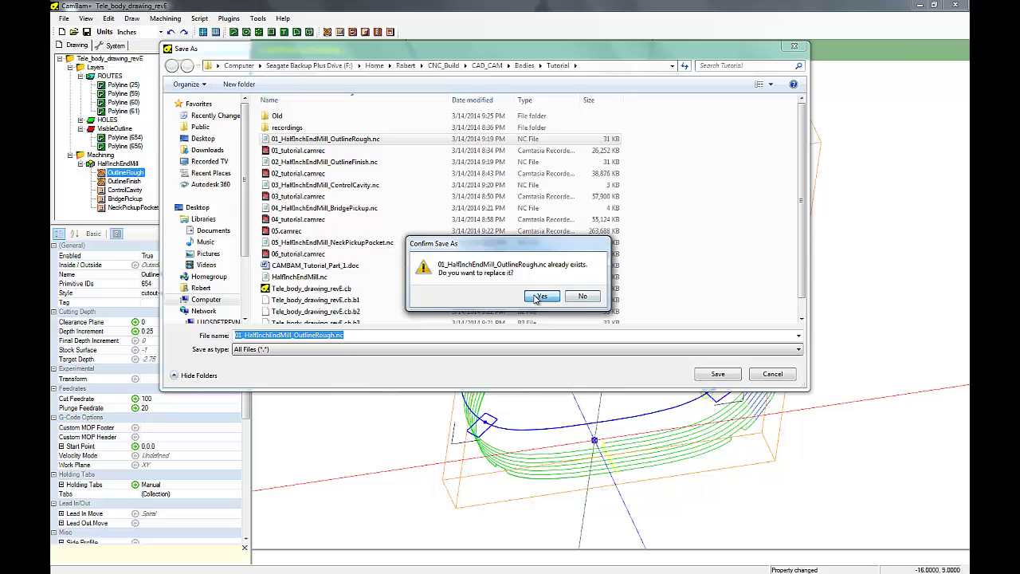
{"action": "left_click", "coordinate": [536, 296]}
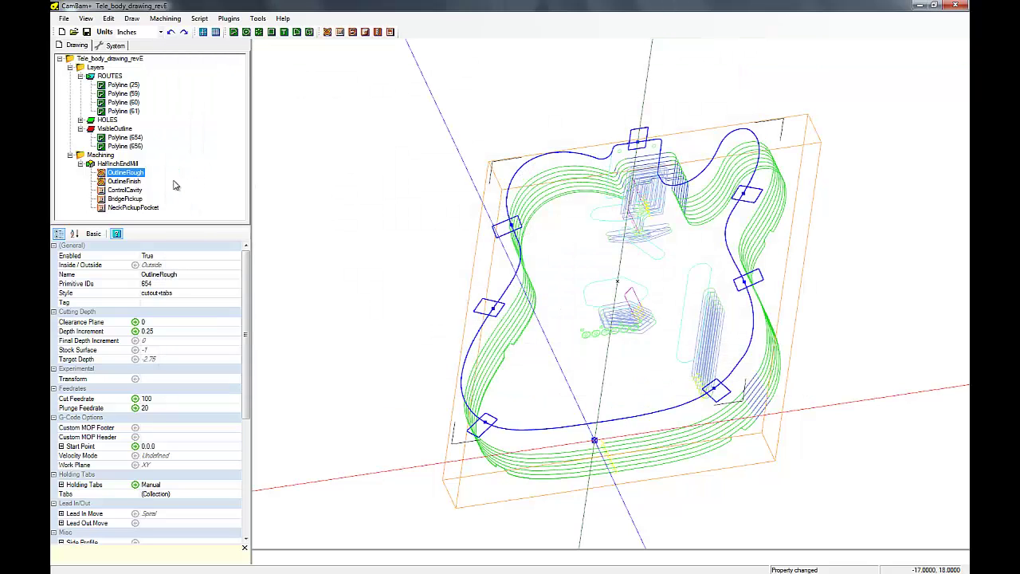
Step: Produce the G-code of the OutlineFinish operation, replacing the existing file 02_HalfInchEndMill_OutlineFinish.nc
{"action": "left_click", "coordinate": [128, 182]}
{"action": "right_click", "coordinate": [129, 182]}
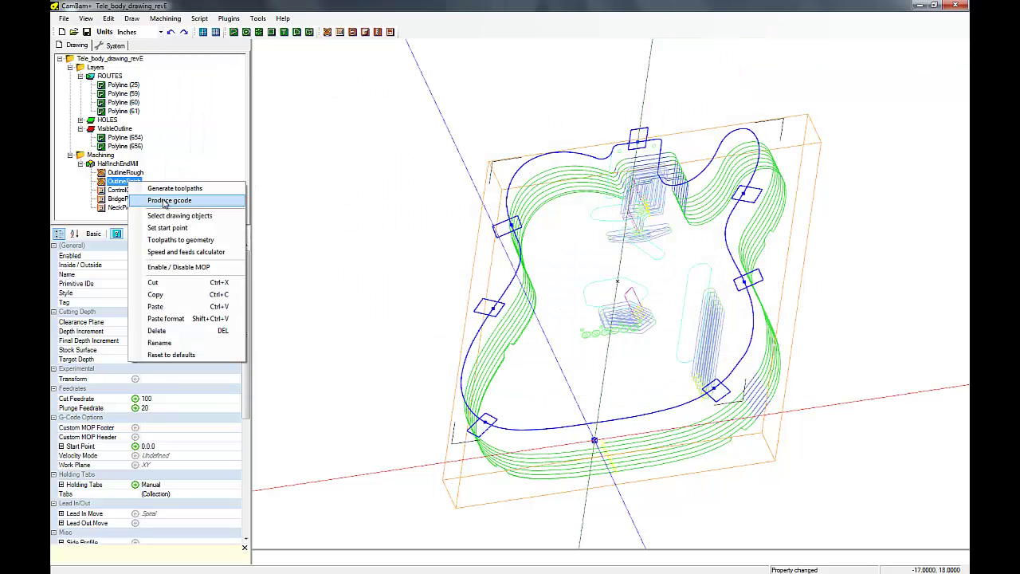
{"action": "left_click", "coordinate": [167, 200]}
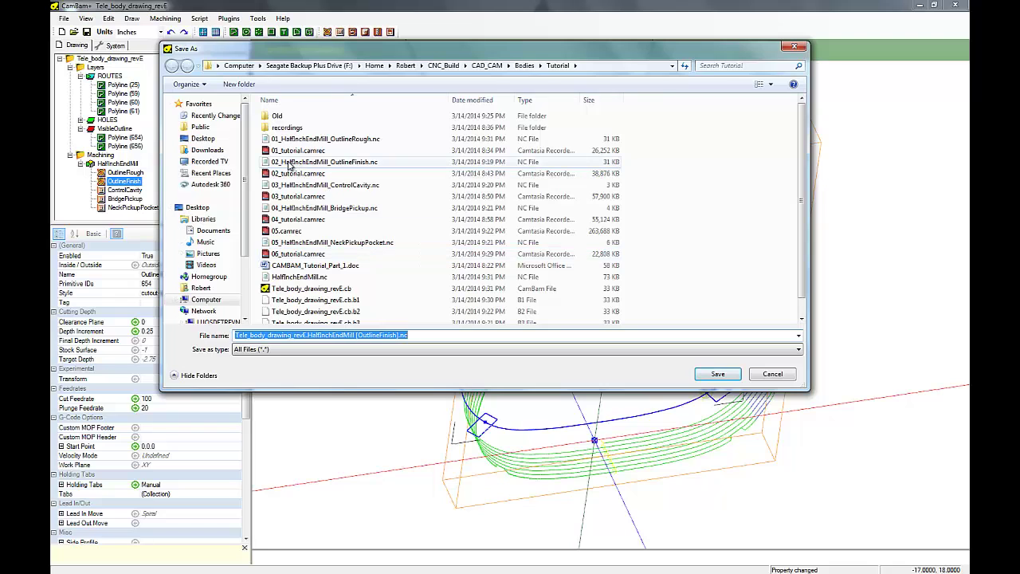
{"action": "left_click", "coordinate": [292, 163]}
{"action": "left_click", "coordinate": [719, 374]}
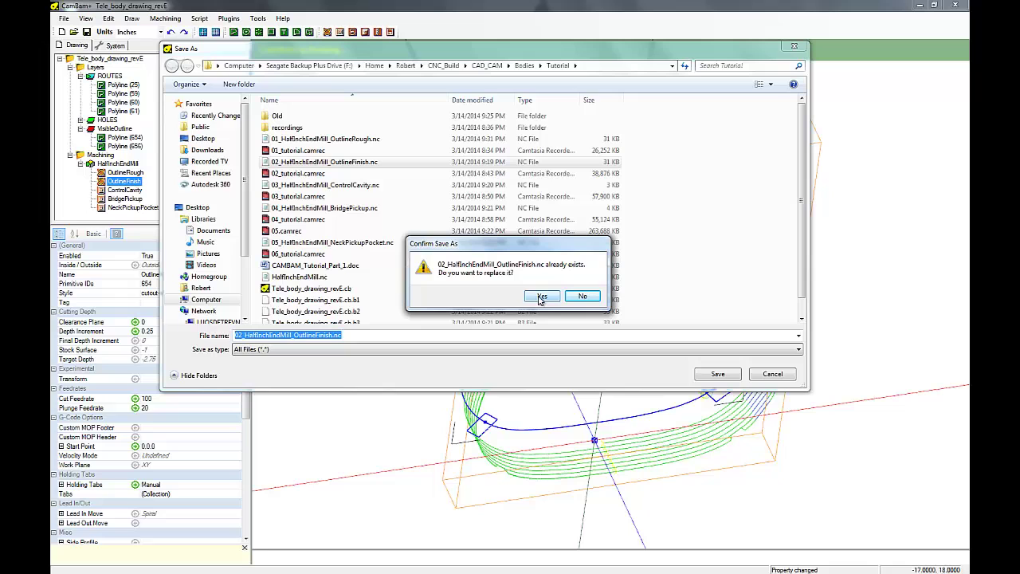
{"action": "left_click", "coordinate": [541, 296]}
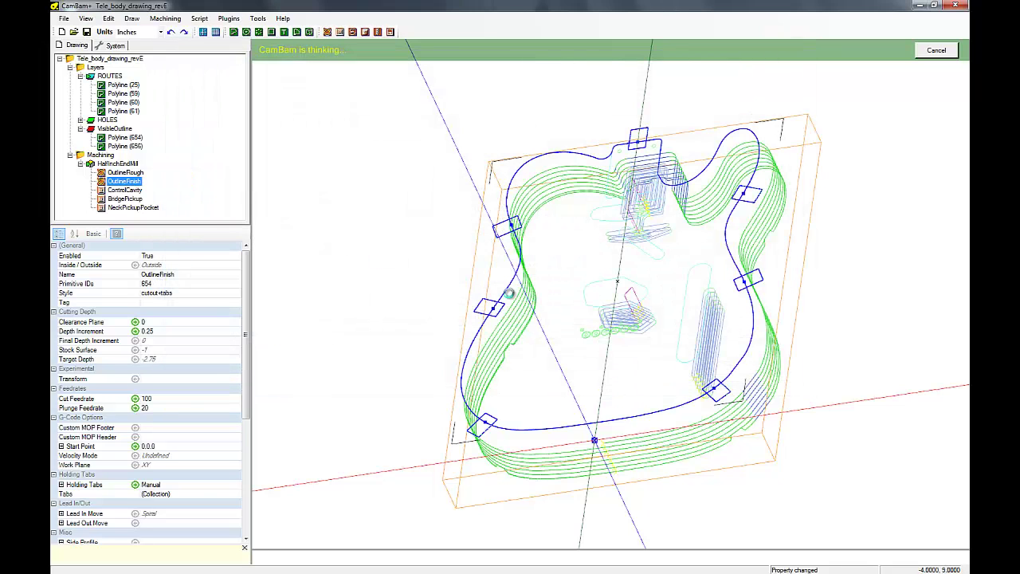
Step: Produce the G-code of the ControlCavity operation, replacing the existing file 03_HalfInchEndMill_ControlCavity.nc
{"action": "left_click", "coordinate": [128, 190]}
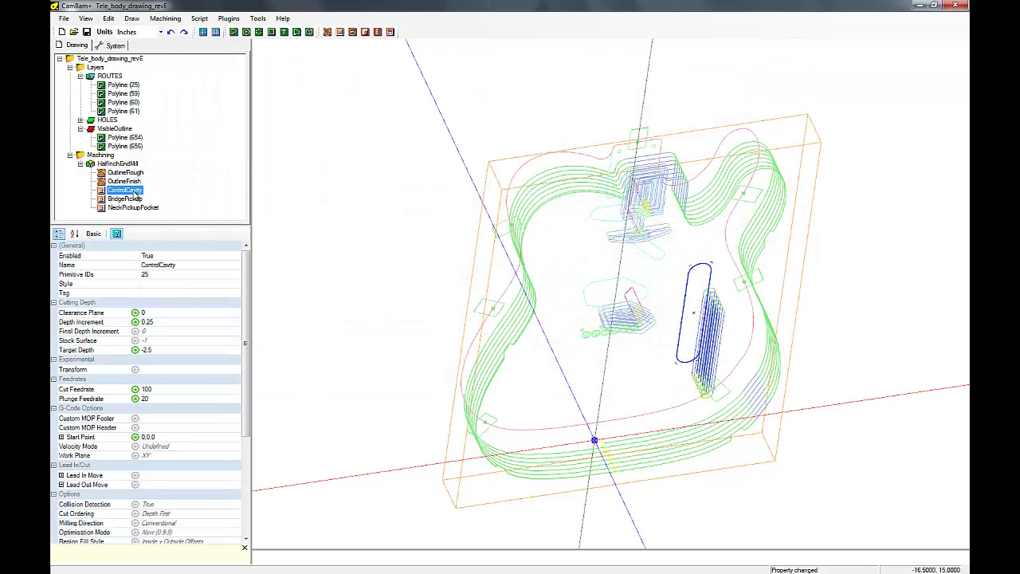
{"action": "right_click", "coordinate": [132, 192]}
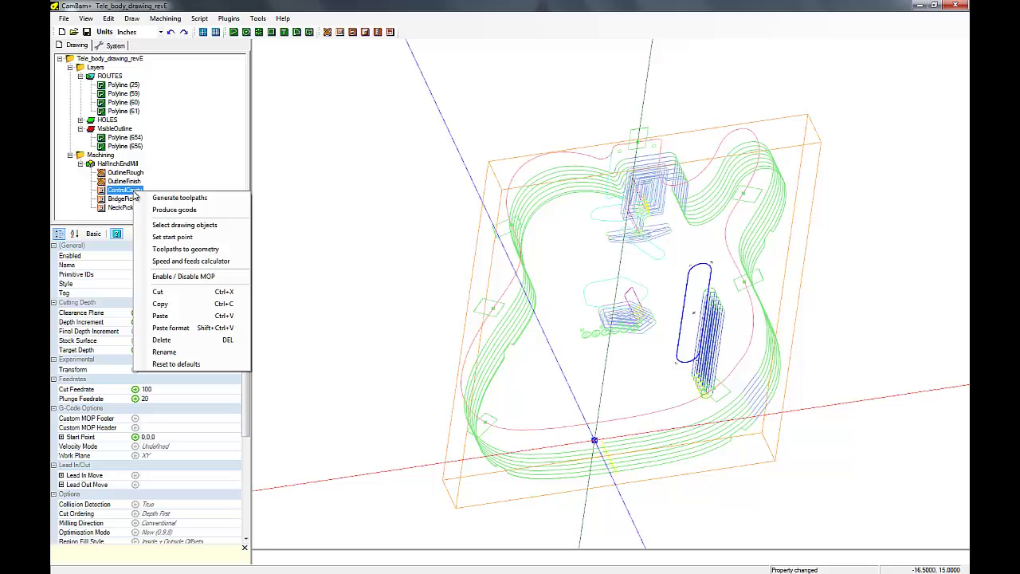
{"action": "left_click", "coordinate": [174, 209]}
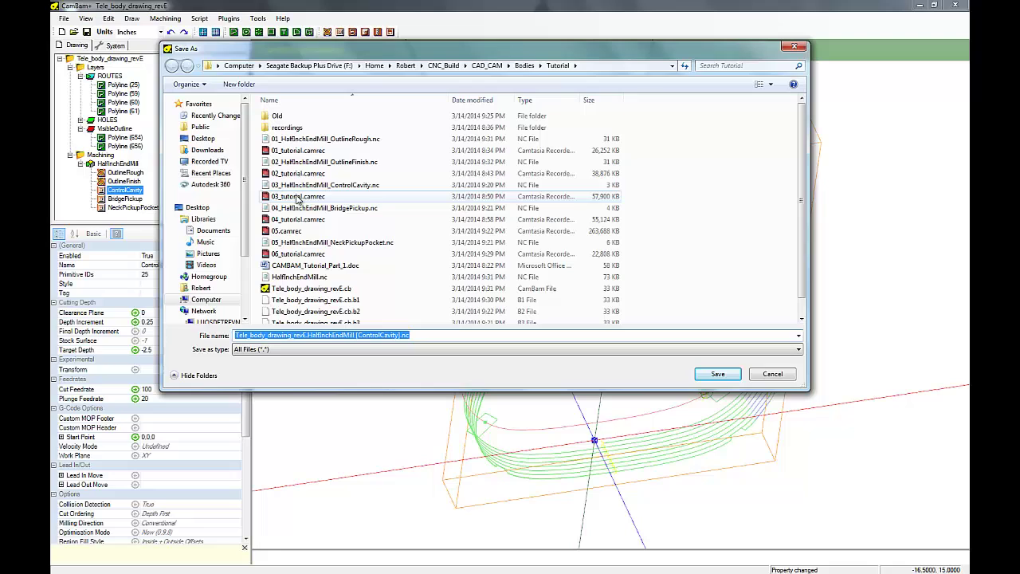
{"action": "left_click", "coordinate": [306, 186]}
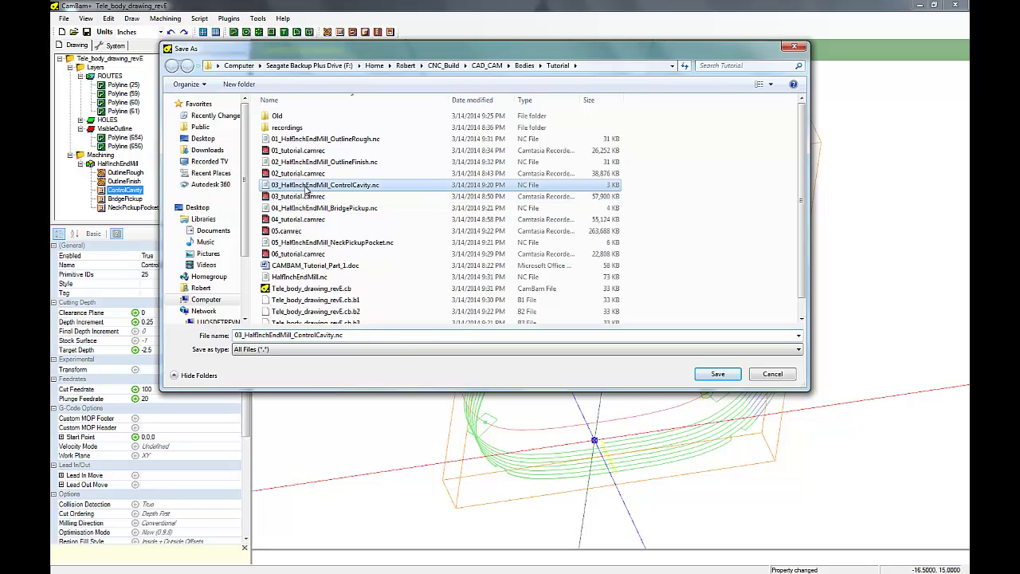
{"action": "left_click", "coordinate": [715, 375]}
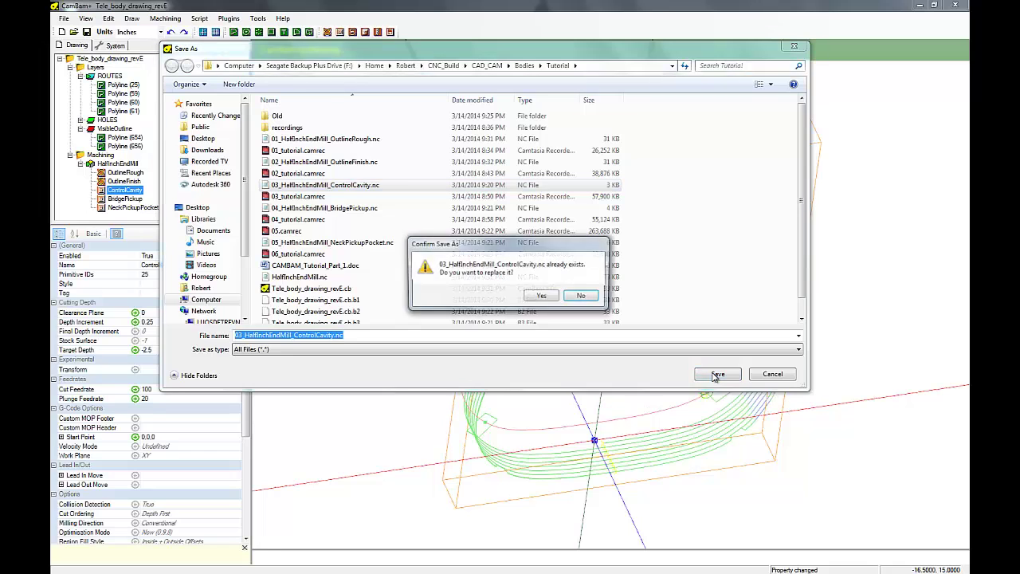
{"action": "left_click", "coordinate": [541, 297]}
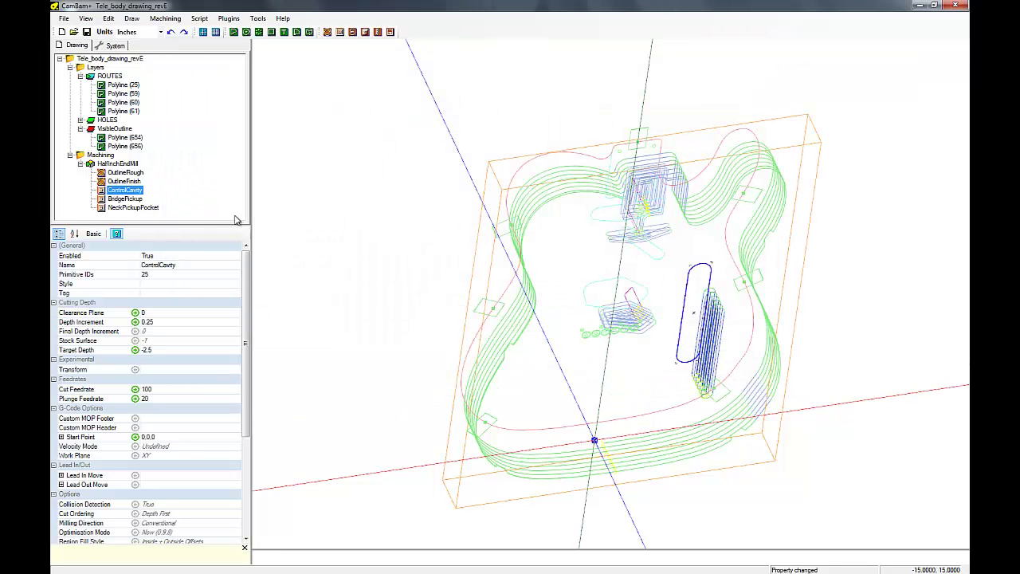
Step: Produce the G-code of the BridgePickup operation, replacing the existing file 04_HalfInchEndMill_BridgePickup.nc
{"action": "left_click", "coordinate": [125, 200]}
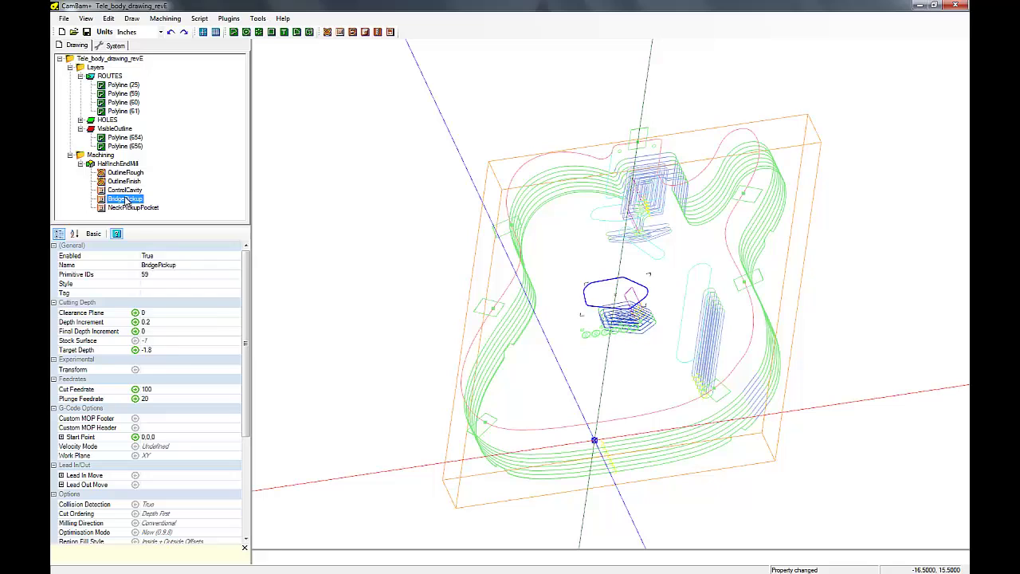
{"action": "right_click", "coordinate": [126, 199]}
{"action": "left_click", "coordinate": [154, 216]}
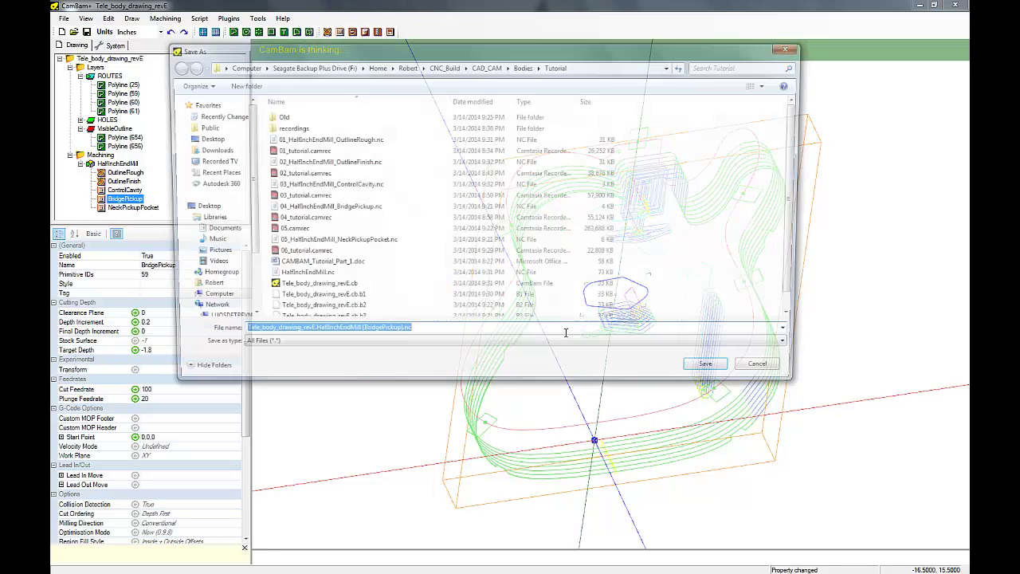
{"action": "left_click", "coordinate": [299, 208]}
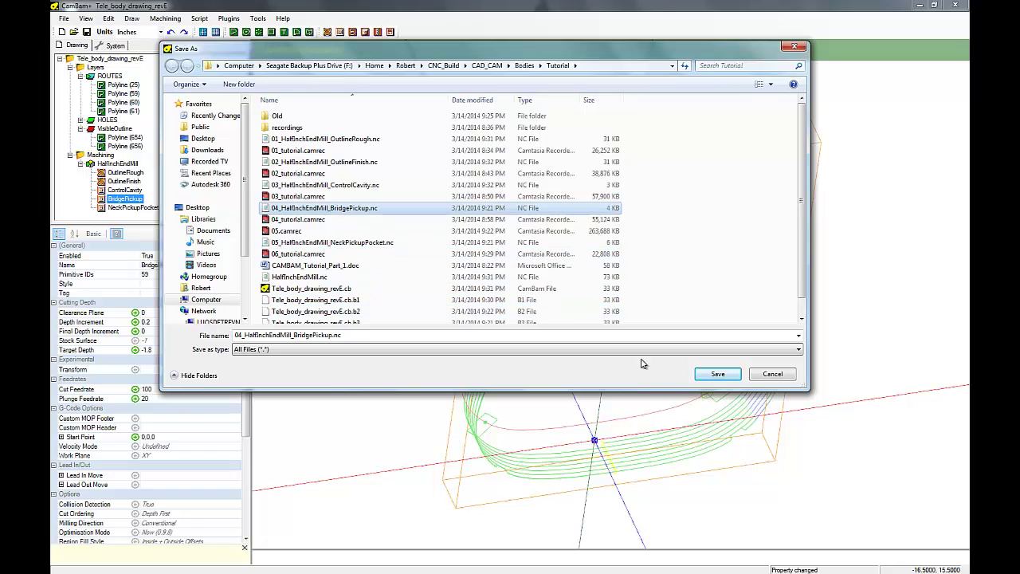
{"action": "left_click", "coordinate": [717, 374]}
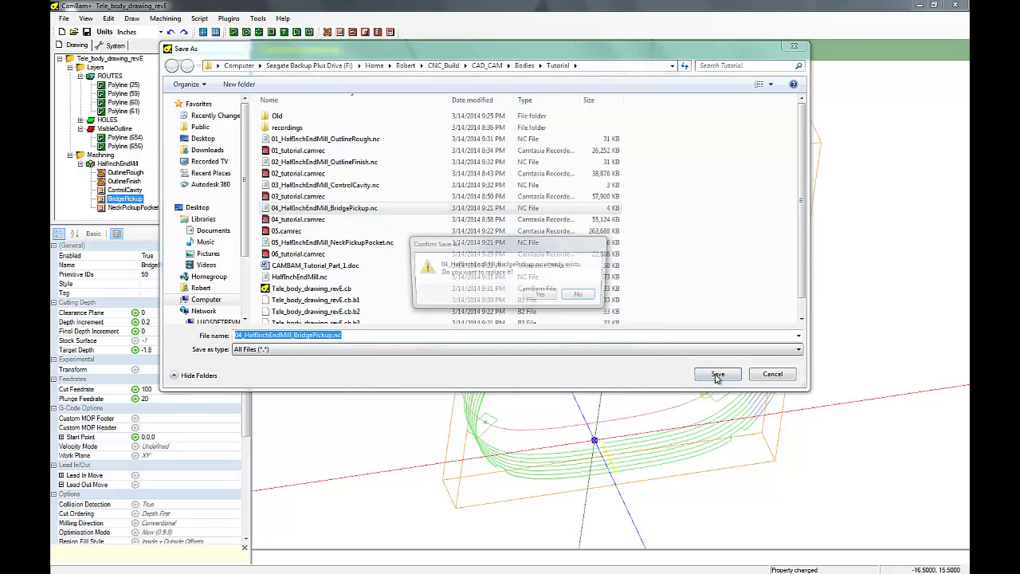
{"action": "left_click", "coordinate": [539, 298]}
Step: Produce the G-code of the NeckPickupPocket operation, replacing the existing file 05_HalfInchEndMill_NeckPickupPocket.nc
{"action": "left_click", "coordinate": [123, 208]}
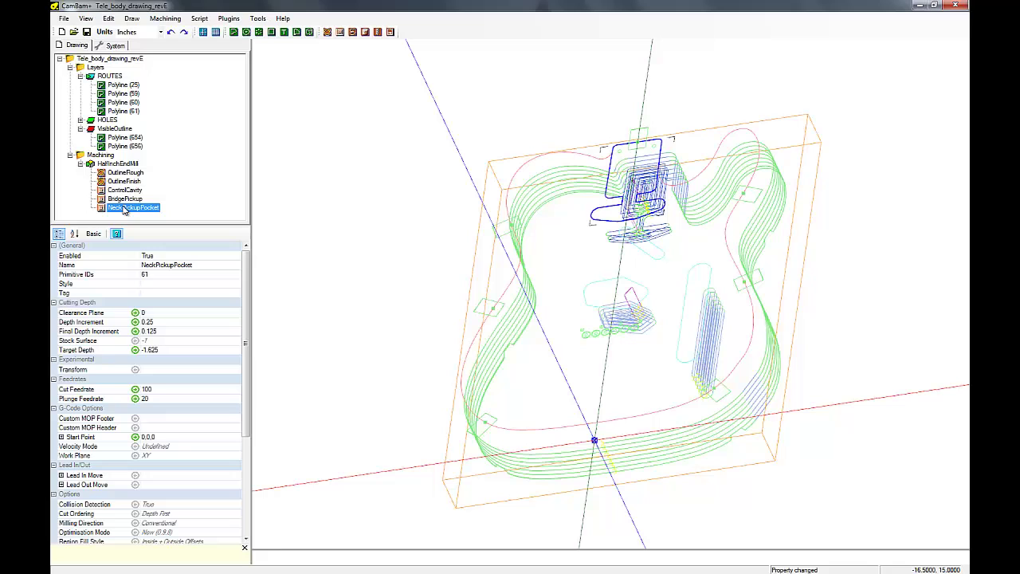
{"action": "right_click", "coordinate": [123, 209]}
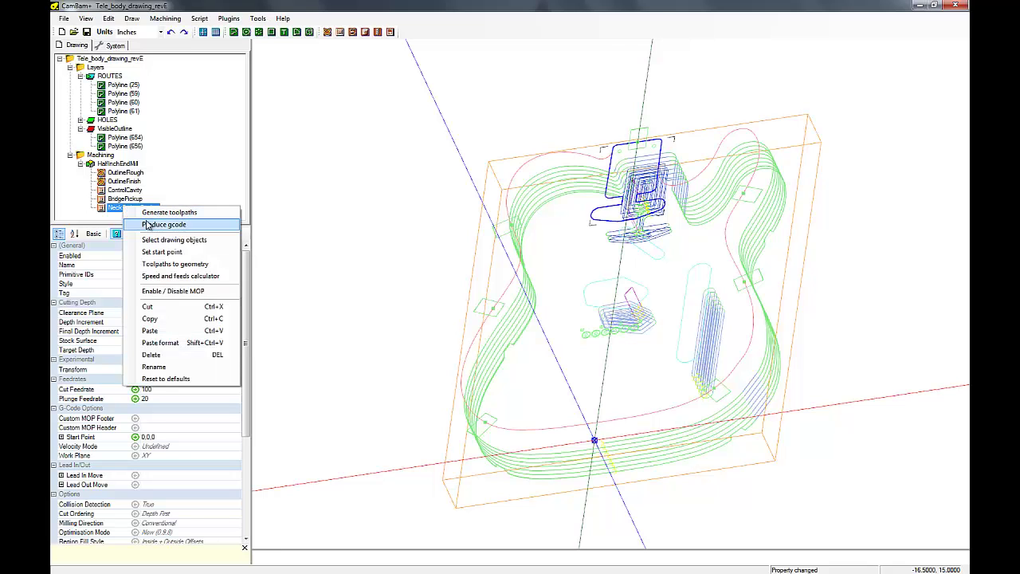
{"action": "left_click", "coordinate": [151, 225]}
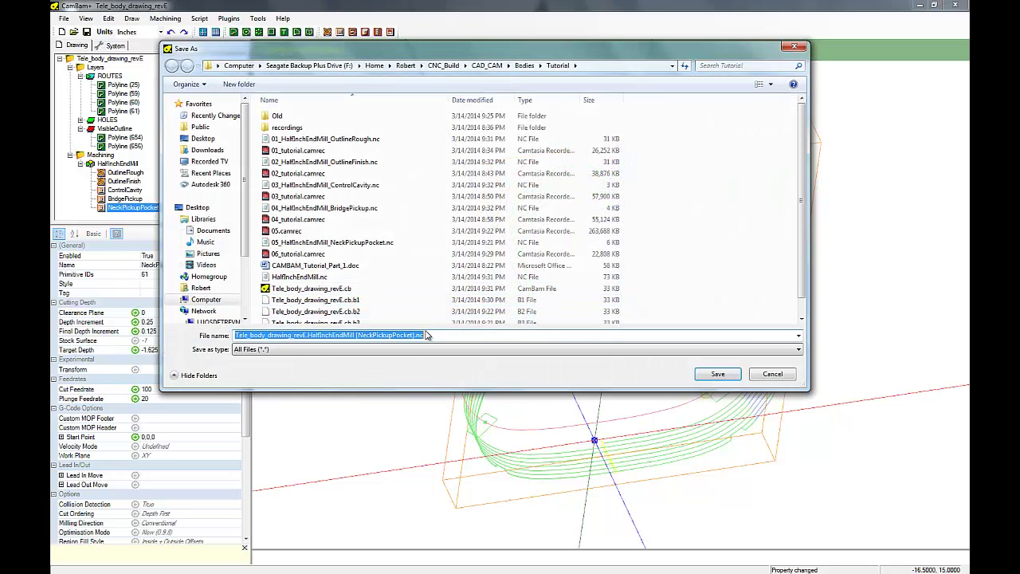
{"action": "left_click", "coordinate": [290, 241]}
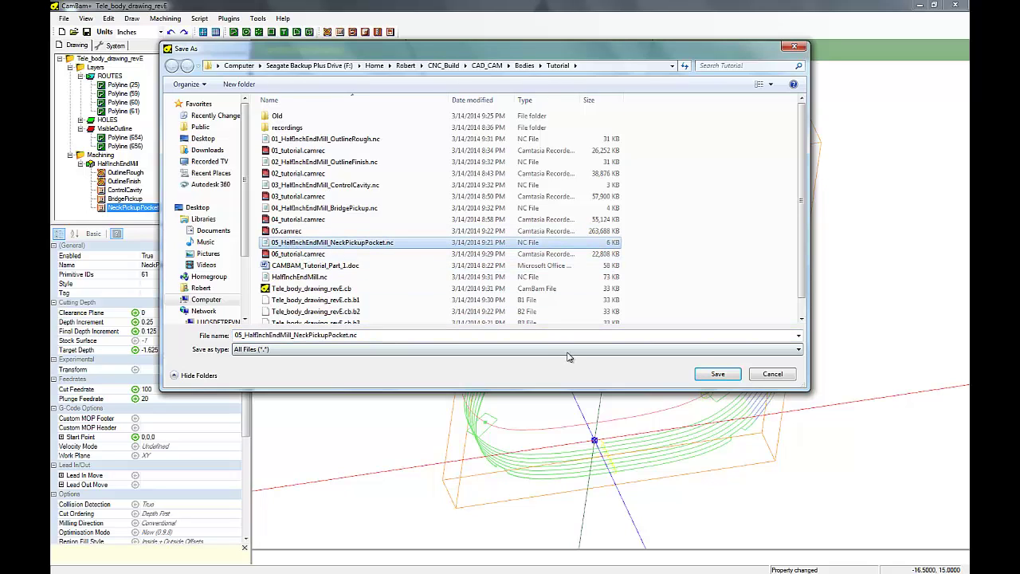
{"action": "left_click", "coordinate": [716, 374]}
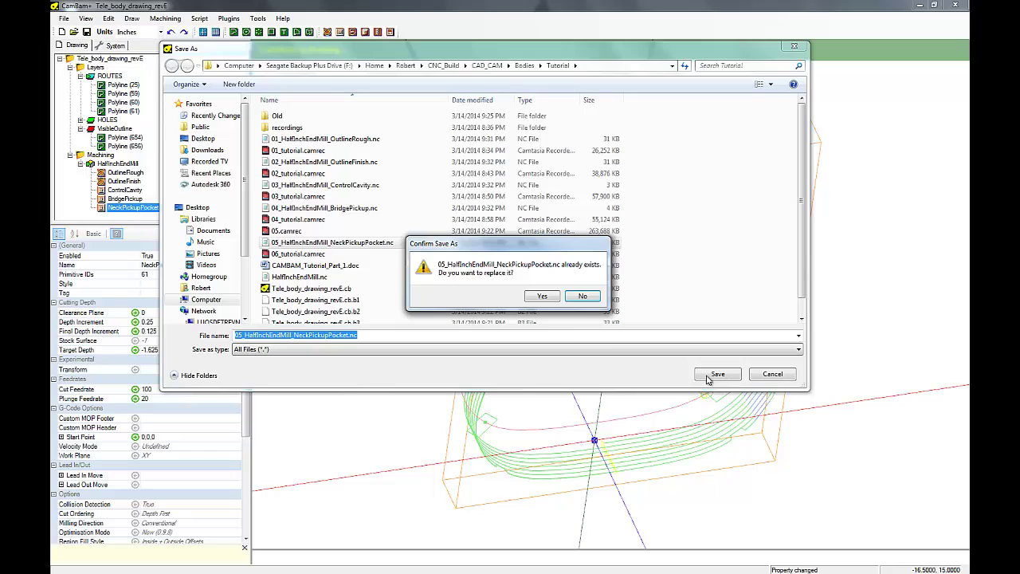
{"action": "left_click", "coordinate": [542, 297]}
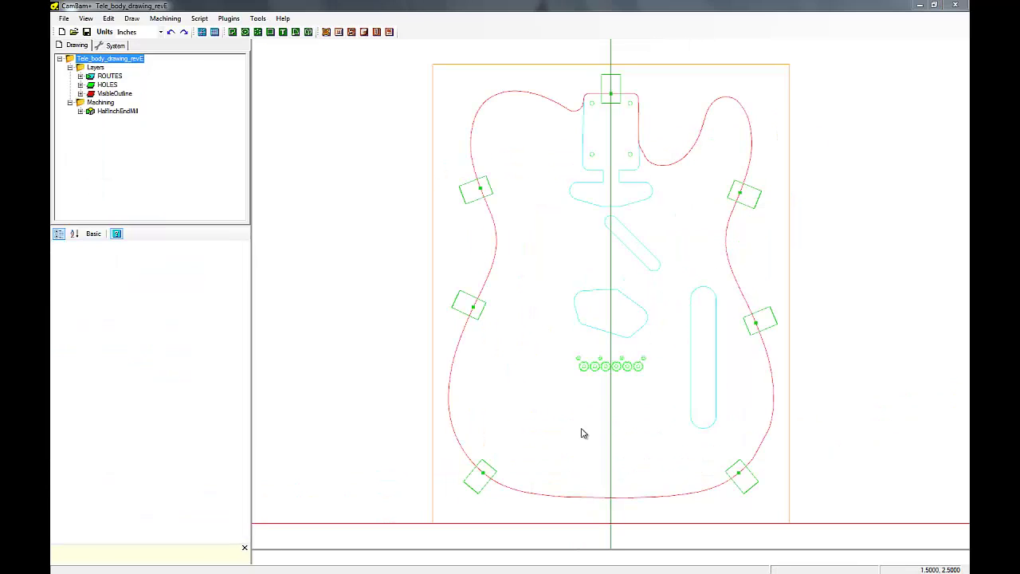
Step: Add a new drawing layer and name it Back
{"action": "right_click", "coordinate": [95, 68]}
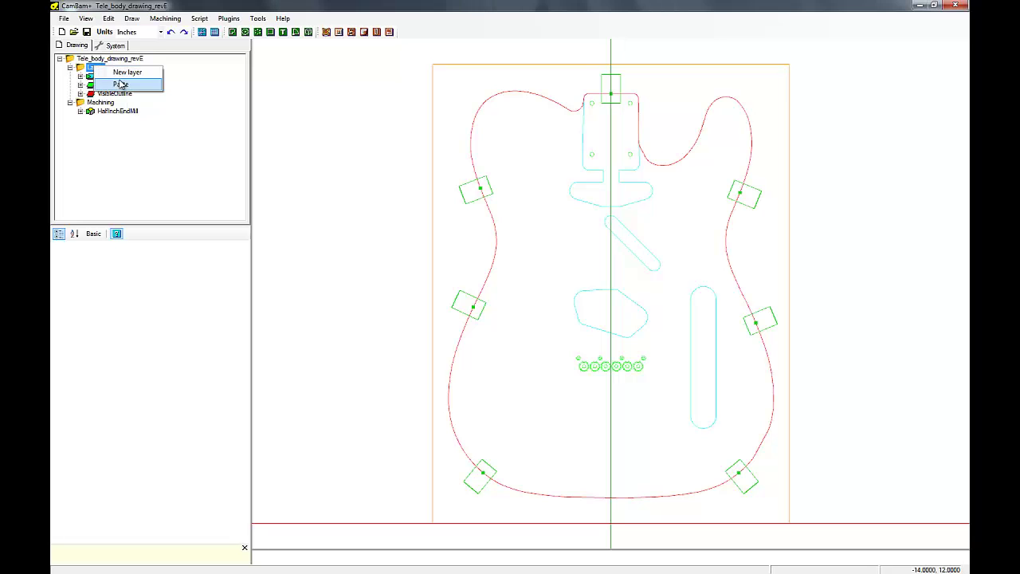
{"action": "left_click", "coordinate": [124, 73]}
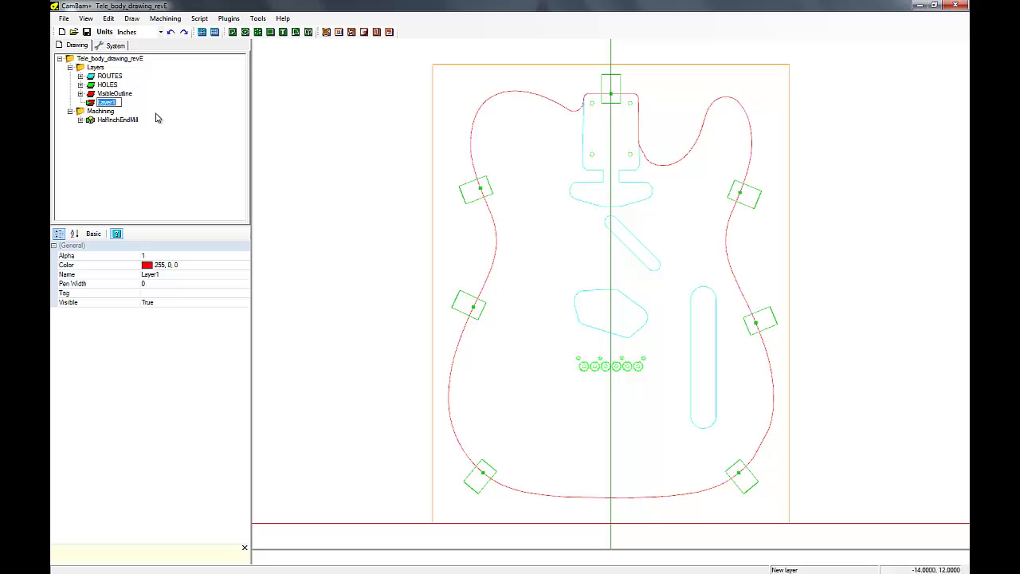
{"action": "type", "text": "Back"}
{"action": "key", "text": "Return"}
Step: Copy both polylines of the VisibleOutline layer, the body outline and the centre line, into the Back layer
{"action": "left_click", "coordinate": [80, 94]}
{"action": "left_click", "coordinate": [124, 103]}
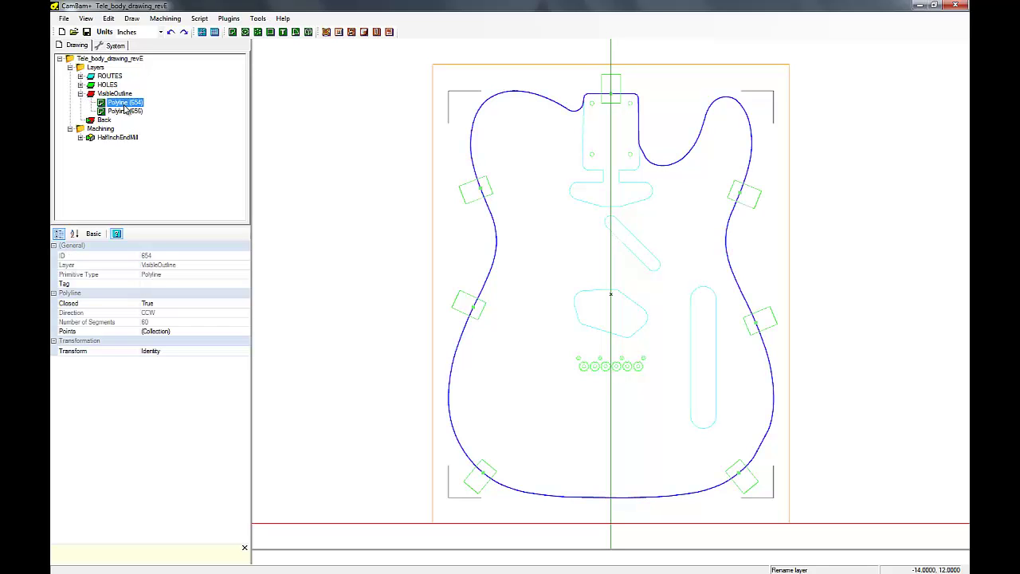
{"action": "left_click", "coordinate": [124, 112], "text": "ctrl"}
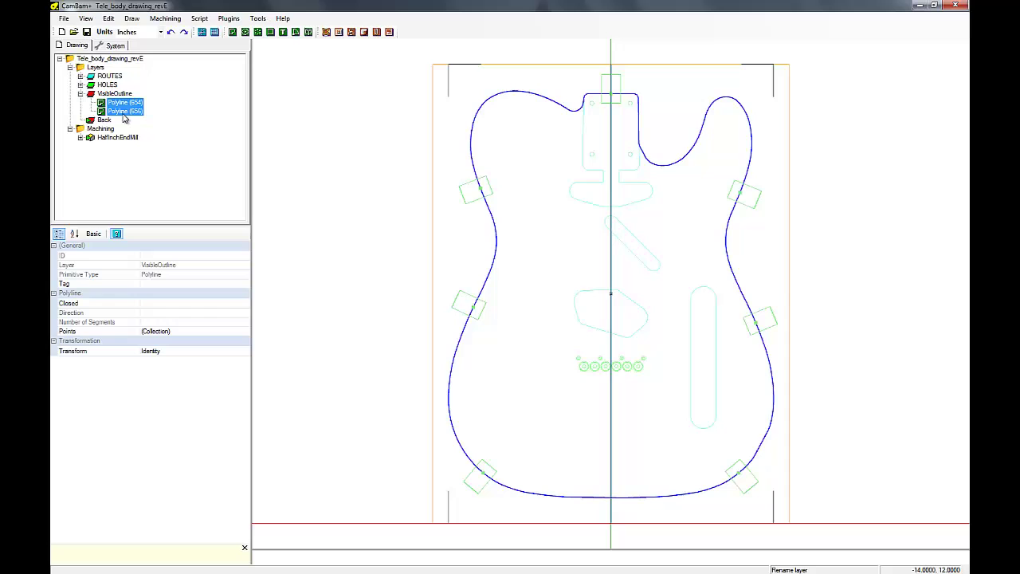
{"action": "right_click", "coordinate": [124, 118]}
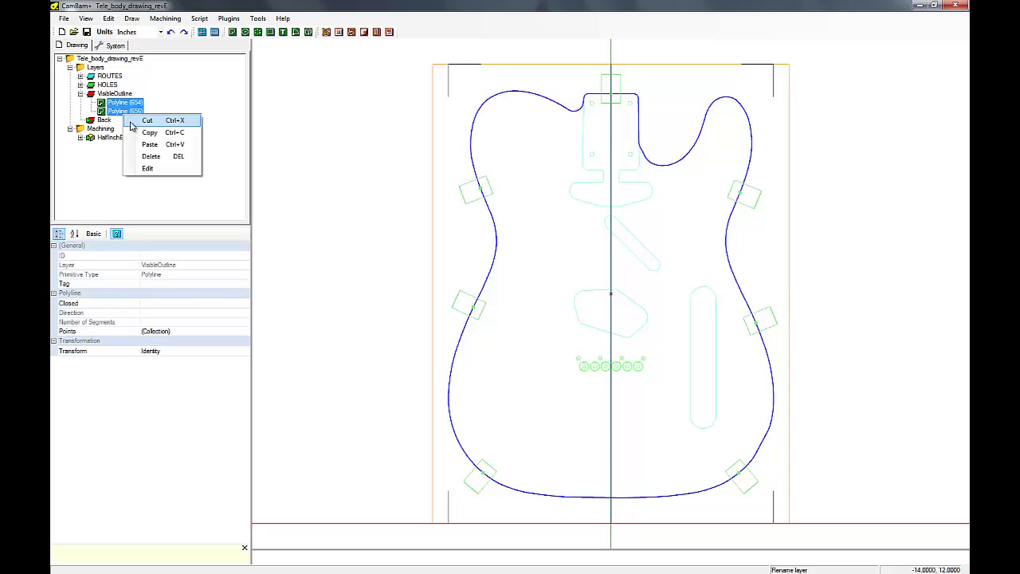
{"action": "left_click", "coordinate": [151, 130]}
{"action": "left_click", "coordinate": [102, 120]}
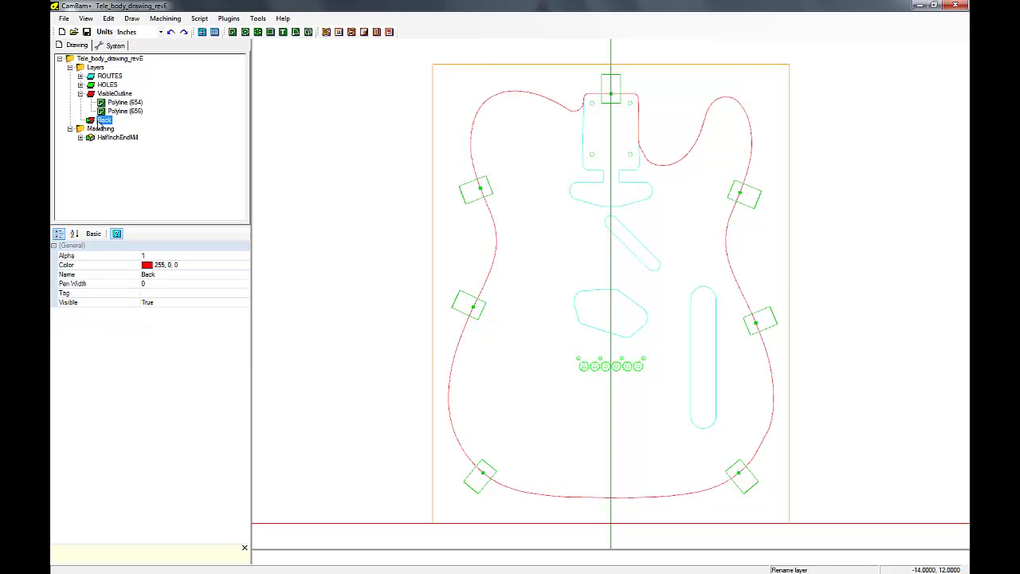
{"action": "right_click", "coordinate": [102, 120]}
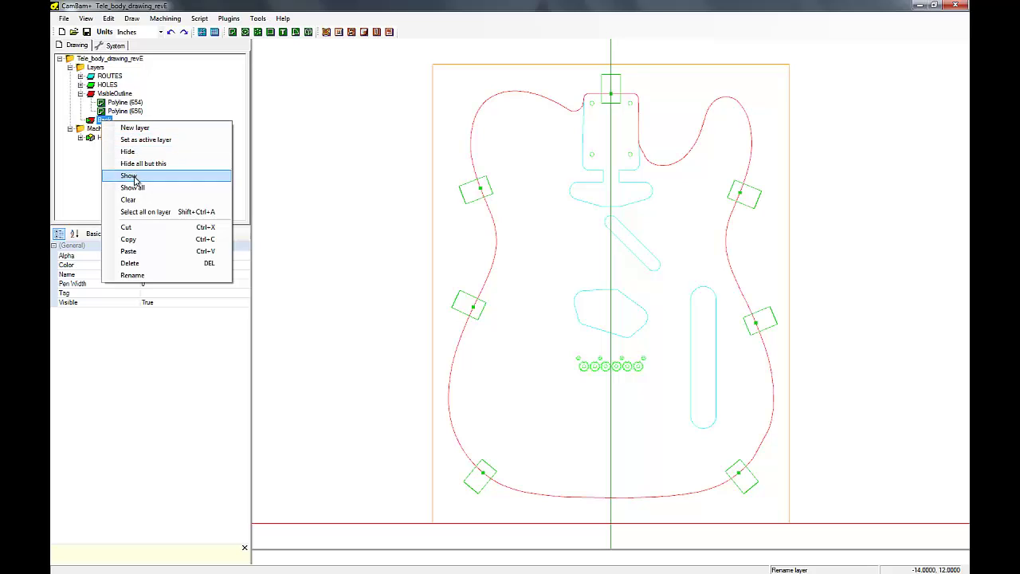
{"action": "left_click", "coordinate": [129, 252]}
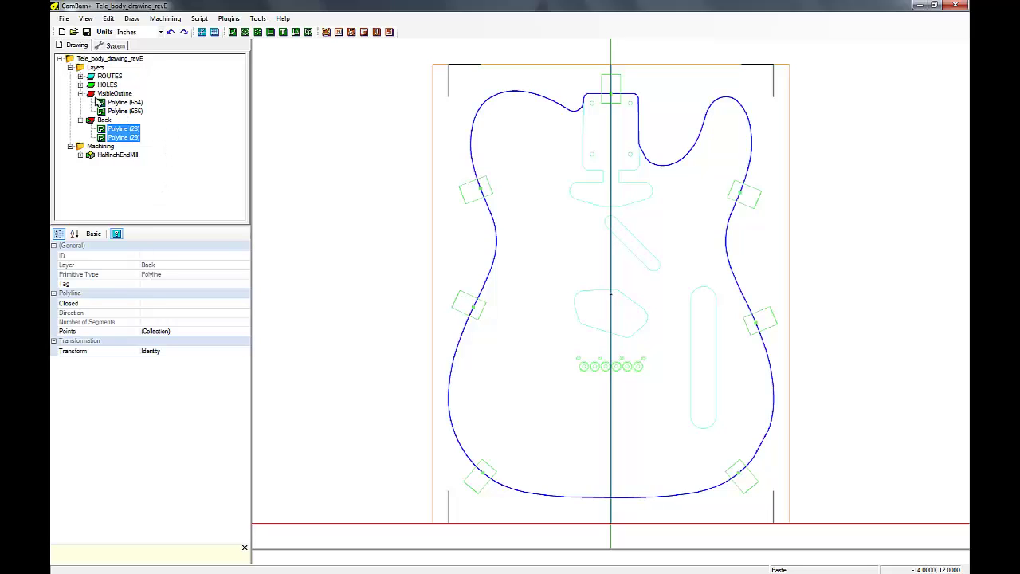
Step: Copy the long control cavity polyline from the ROUTES layer into the Back layer
{"action": "left_click", "coordinate": [80, 76]}
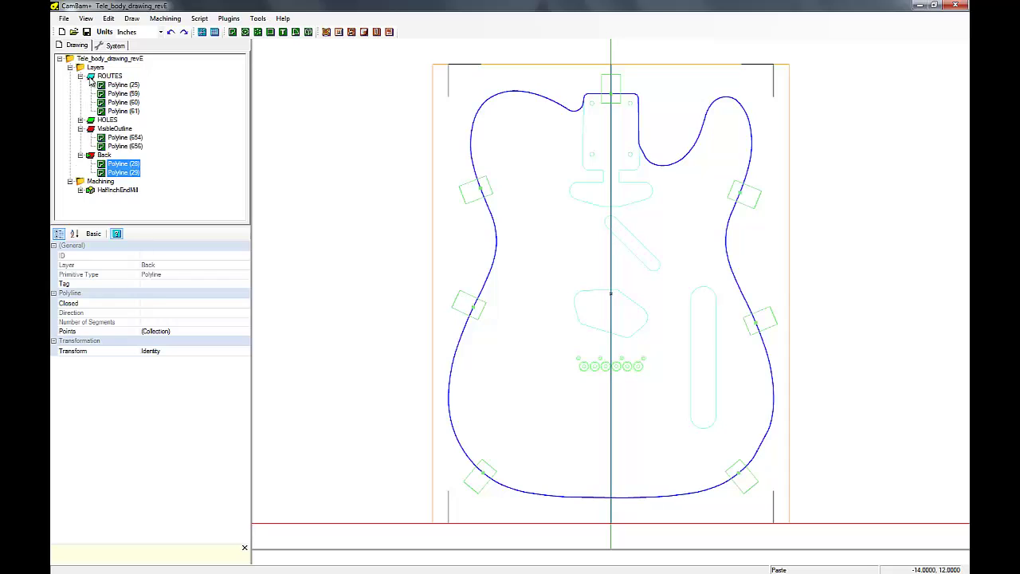
{"action": "left_click", "coordinate": [119, 85]}
{"action": "right_click", "coordinate": [119, 86]}
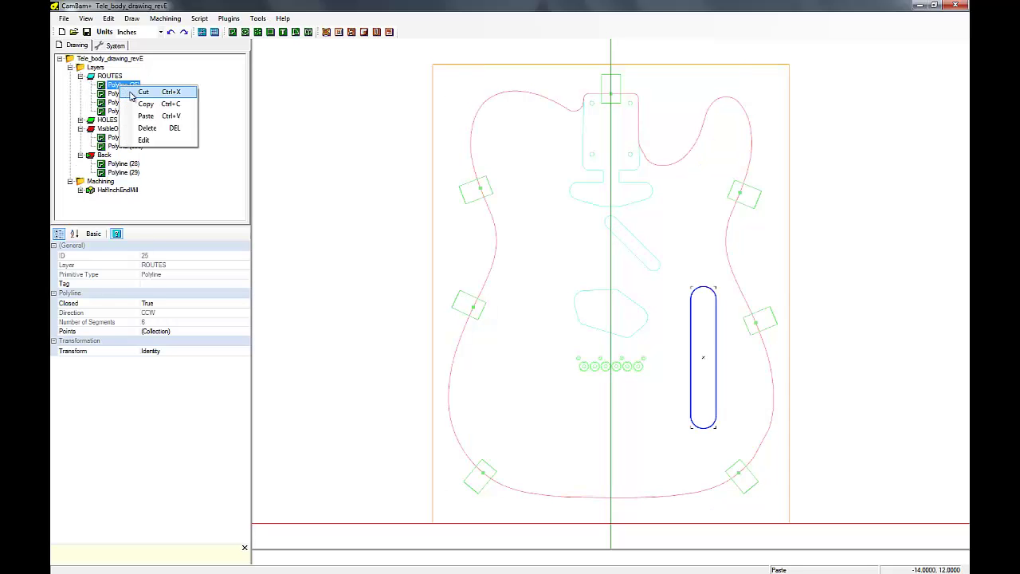
{"action": "left_click", "coordinate": [146, 103]}
{"action": "left_click", "coordinate": [105, 155]}
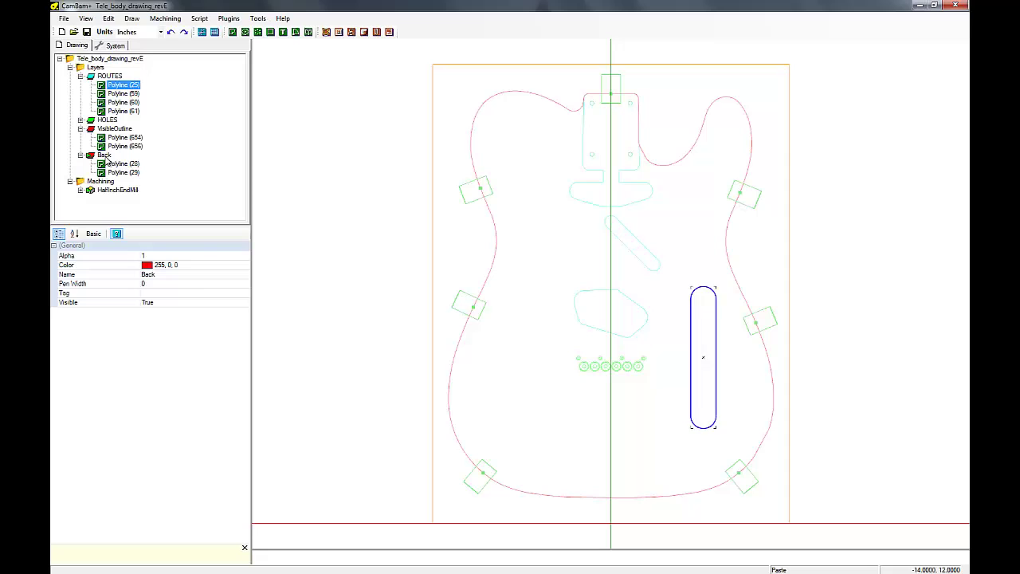
{"action": "right_click", "coordinate": [104, 155]}
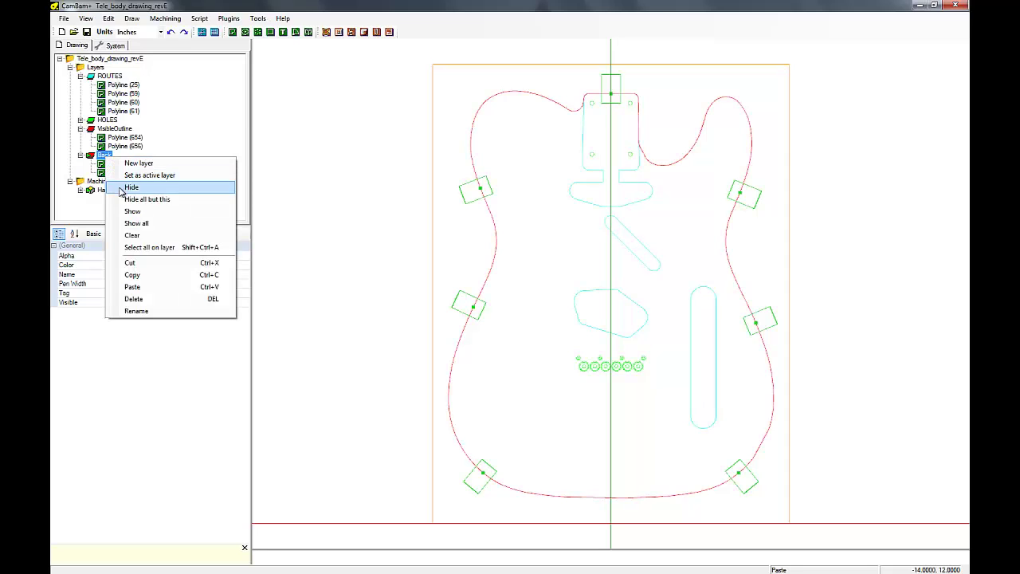
{"action": "left_click", "coordinate": [133, 287]}
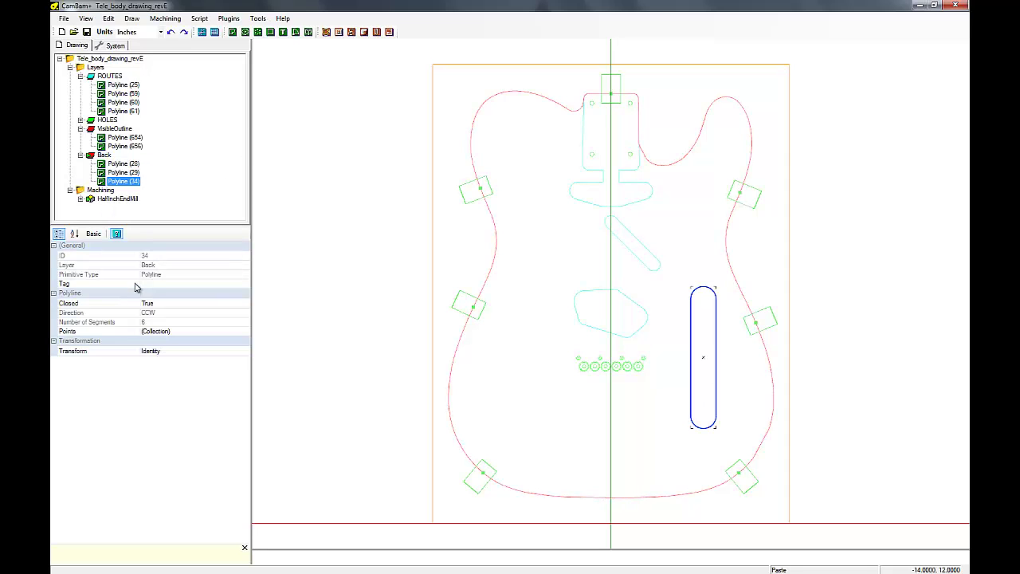
Step: Mirror the Back layer's body outline and control cavity across the body's vertical centre line
{"action": "left_click", "coordinate": [124, 165], "text": "ctrl"}
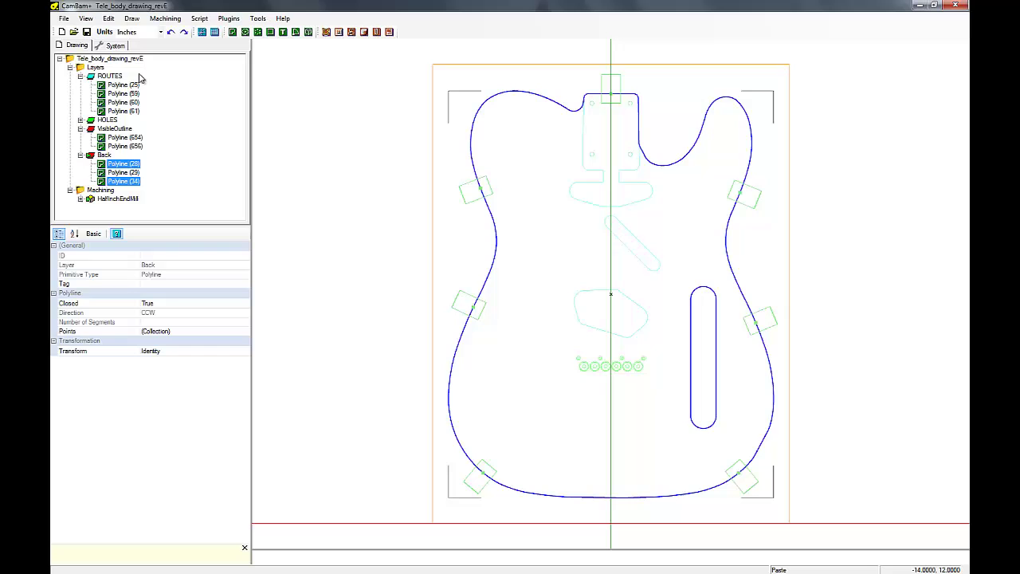
{"action": "left_click", "coordinate": [109, 19]}
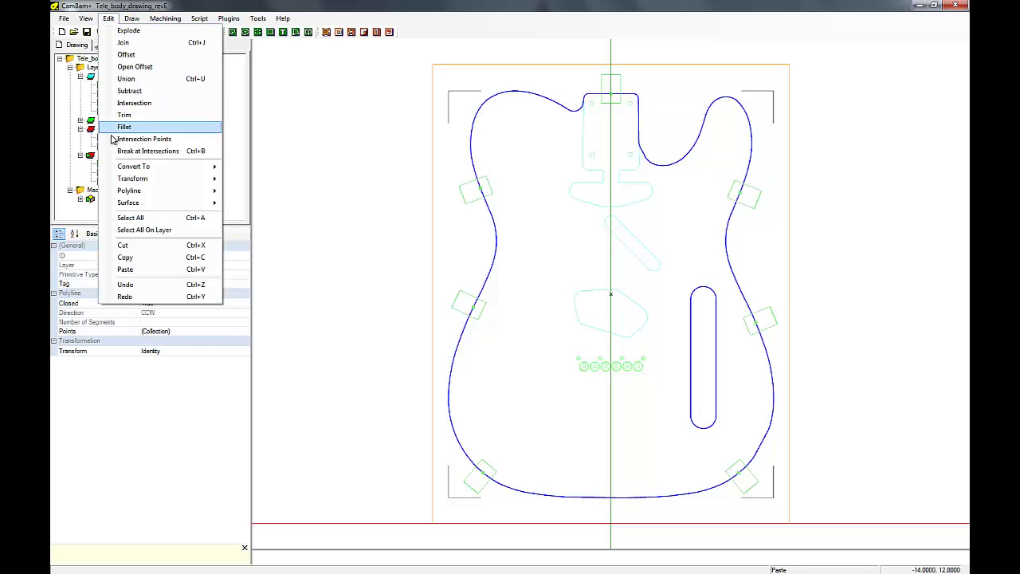
{"action": "mouse_move", "coordinate": [134, 180]}
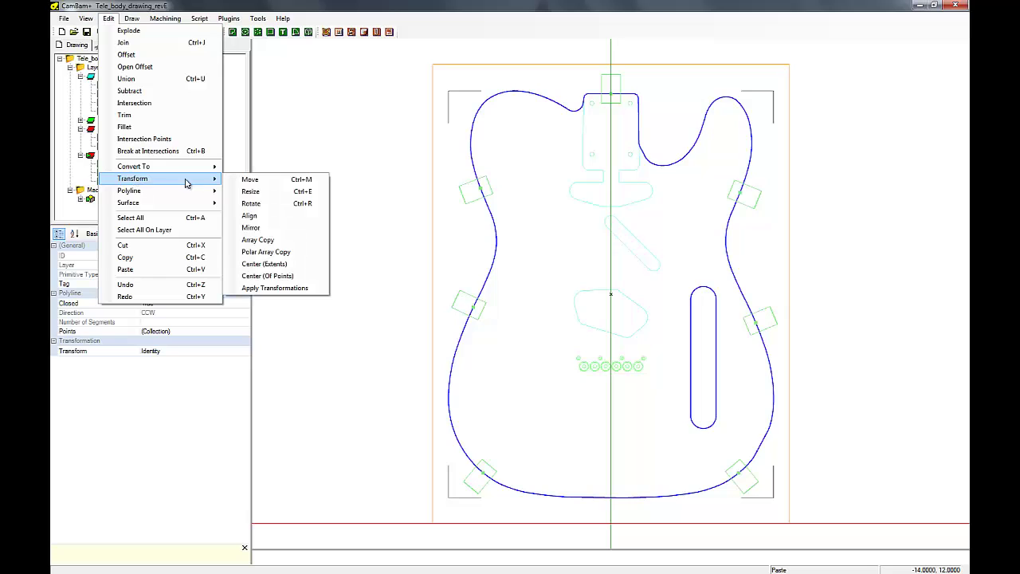
{"action": "left_click", "coordinate": [251, 230]}
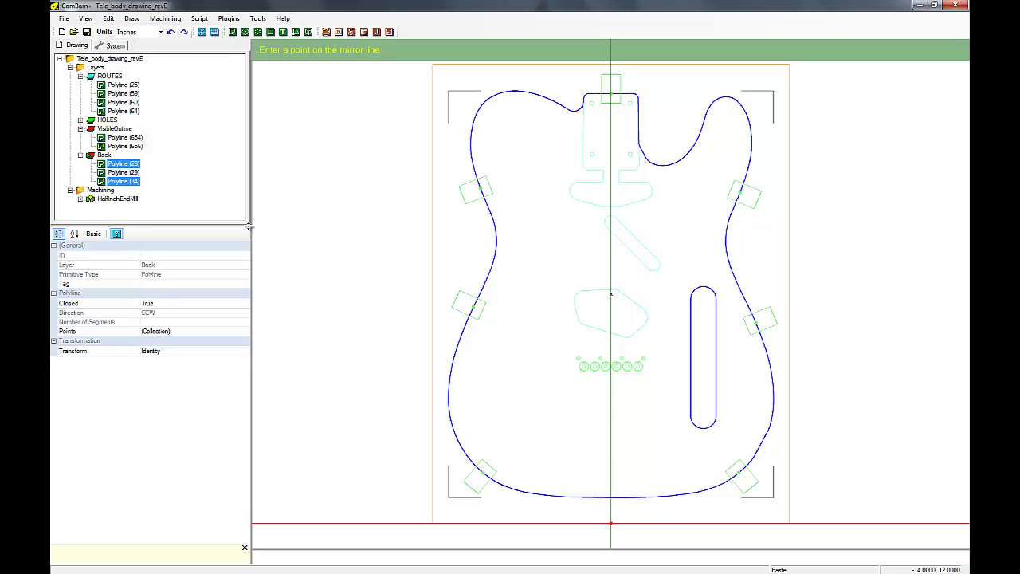
{"action": "left_click", "coordinate": [612, 496]}
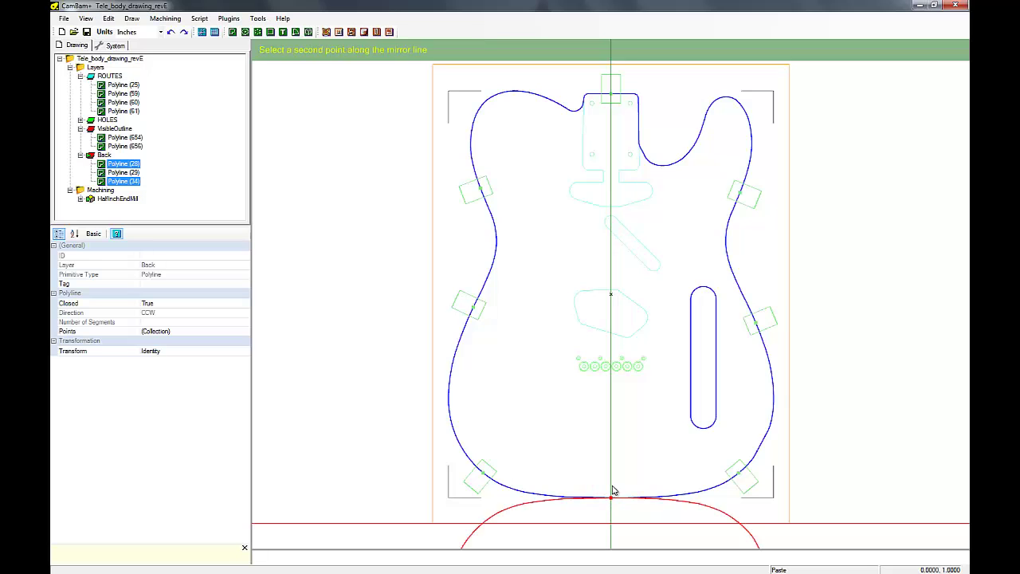
{"action": "left_click", "coordinate": [611, 217]}
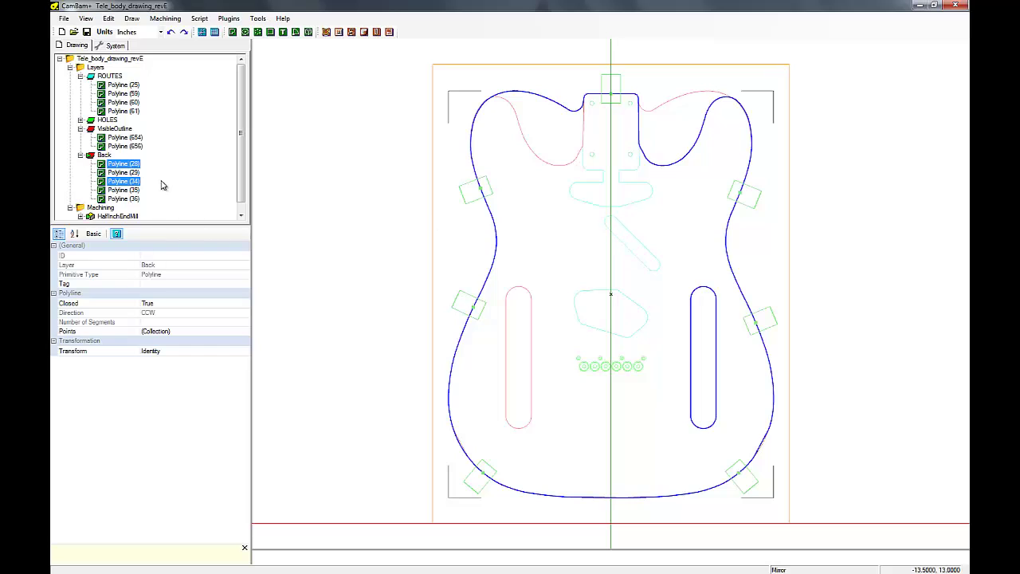
Step: Delete the unmirrored body outline and control cavity polylines from the Back layer
{"action": "right_click", "coordinate": [130, 172]}
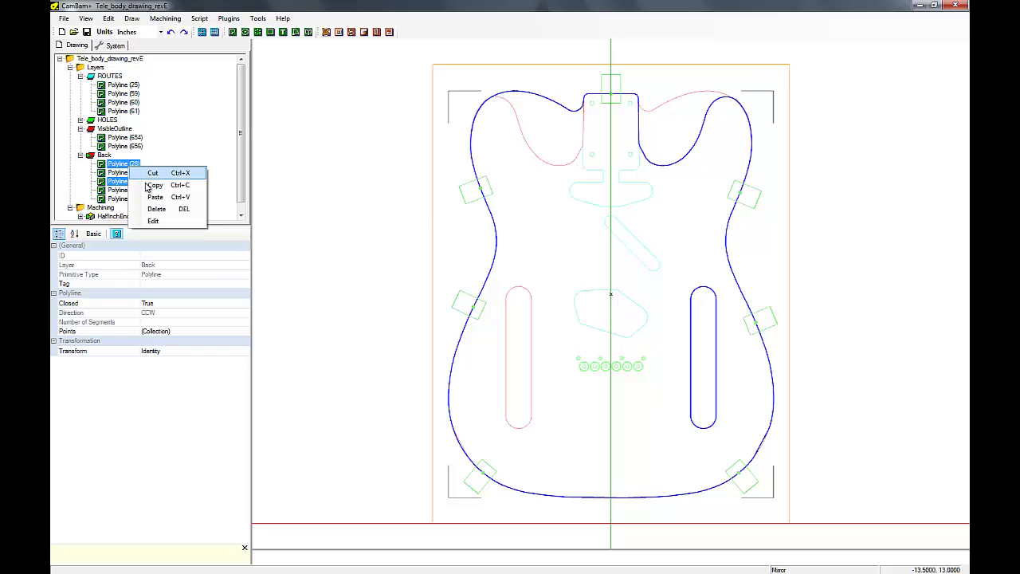
{"action": "left_click", "coordinate": [158, 208]}
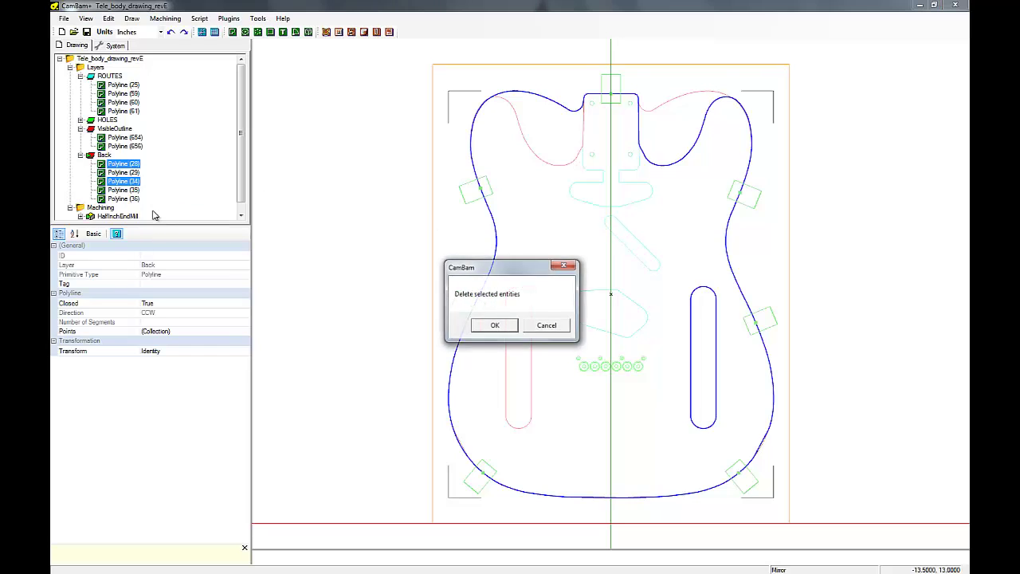
{"action": "left_click", "coordinate": [491, 325]}
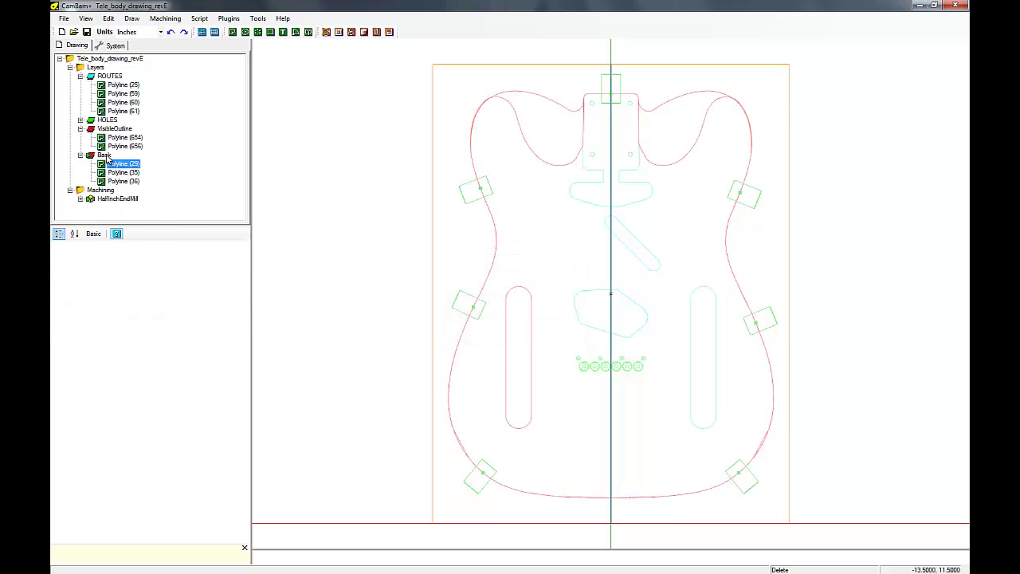
Step: Hide every layer except Back and save the current drawing file
{"action": "left_click", "coordinate": [104, 156]}
{"action": "right_click", "coordinate": [106, 156]}
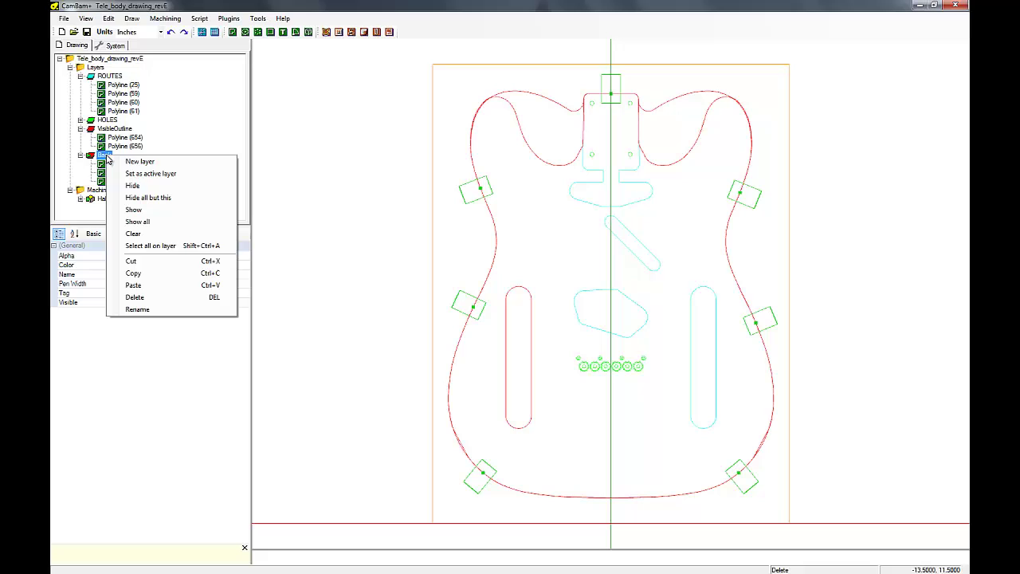
{"action": "left_click", "coordinate": [141, 196]}
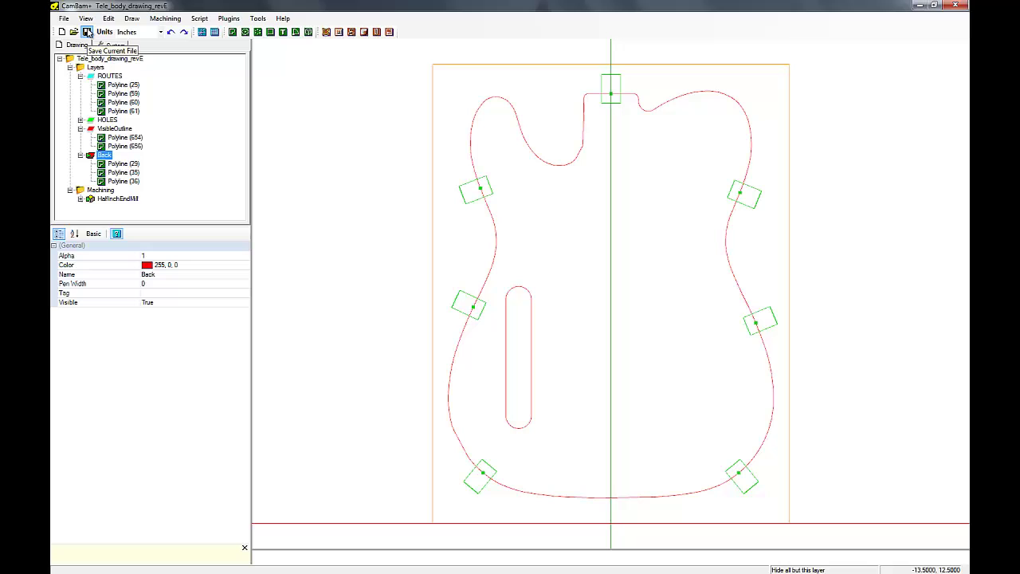
{"action": "left_click", "coordinate": [87, 31]}
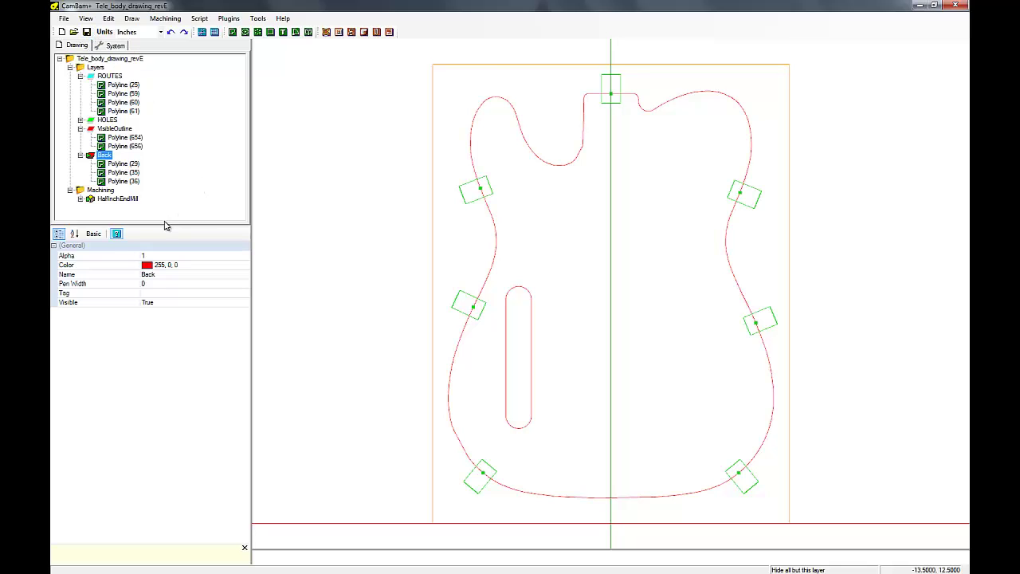
Step: Duplicate the HalfInchEndMill part, including its machining operations, within the Machining folder
{"action": "left_click", "coordinate": [80, 200]}
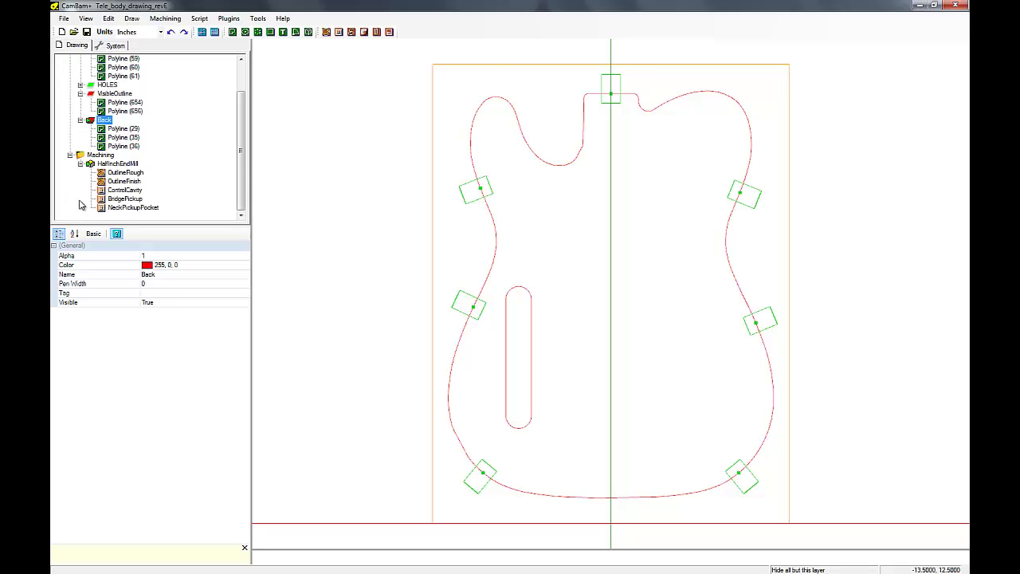
{"action": "left_click", "coordinate": [116, 163]}
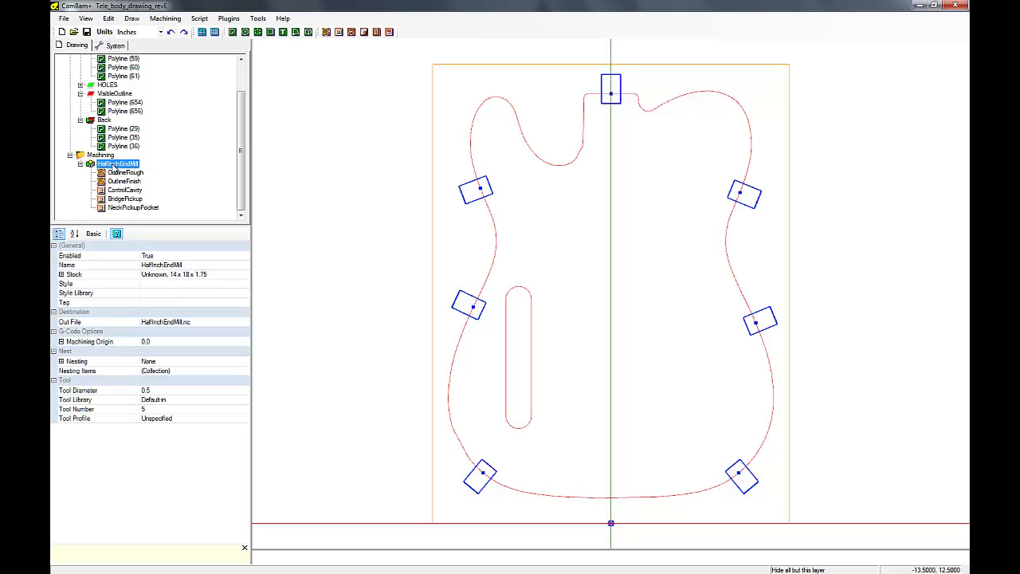
{"action": "right_click", "coordinate": [115, 165]}
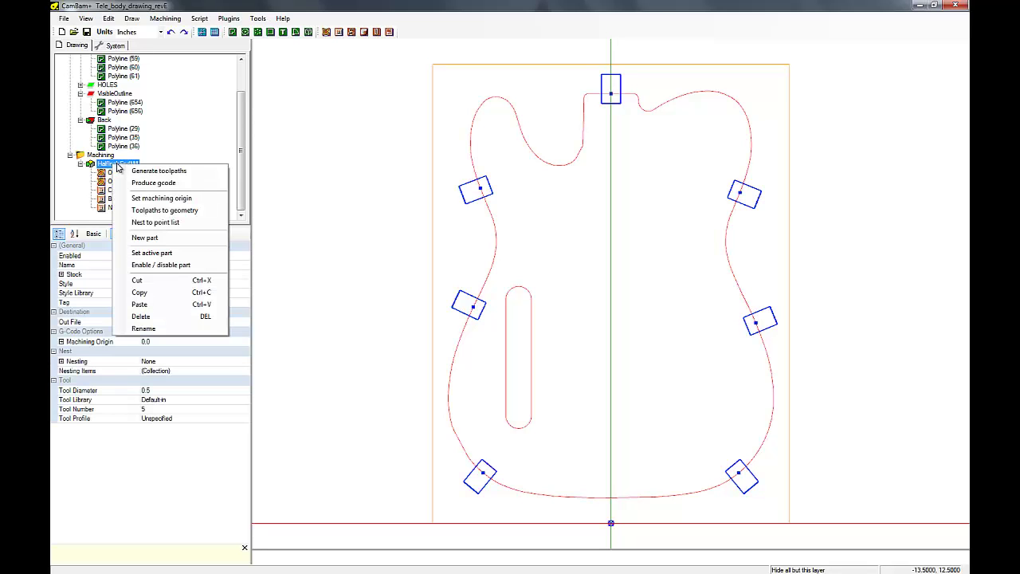
{"action": "left_click", "coordinate": [143, 293]}
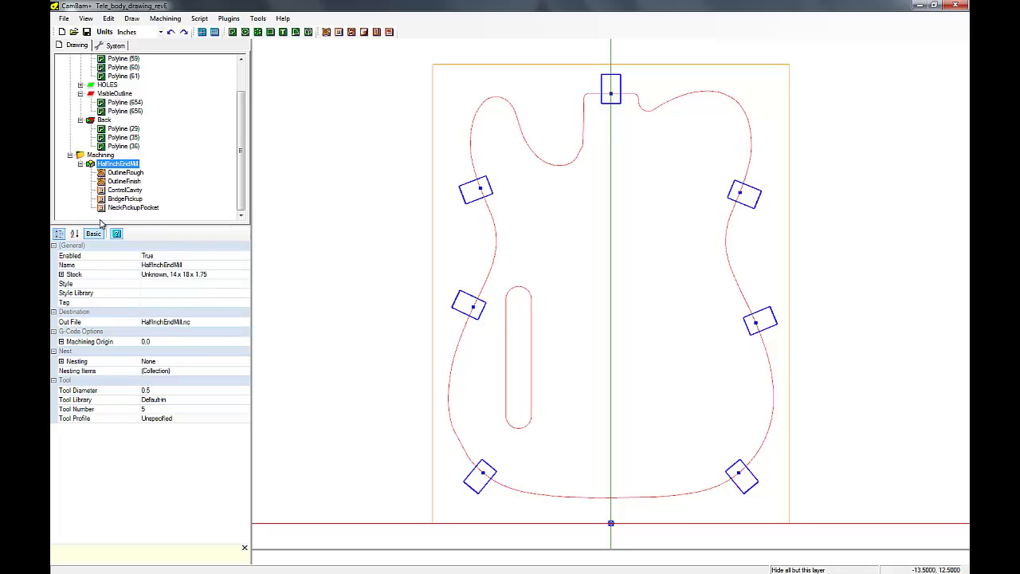
{"action": "left_click", "coordinate": [101, 156]}
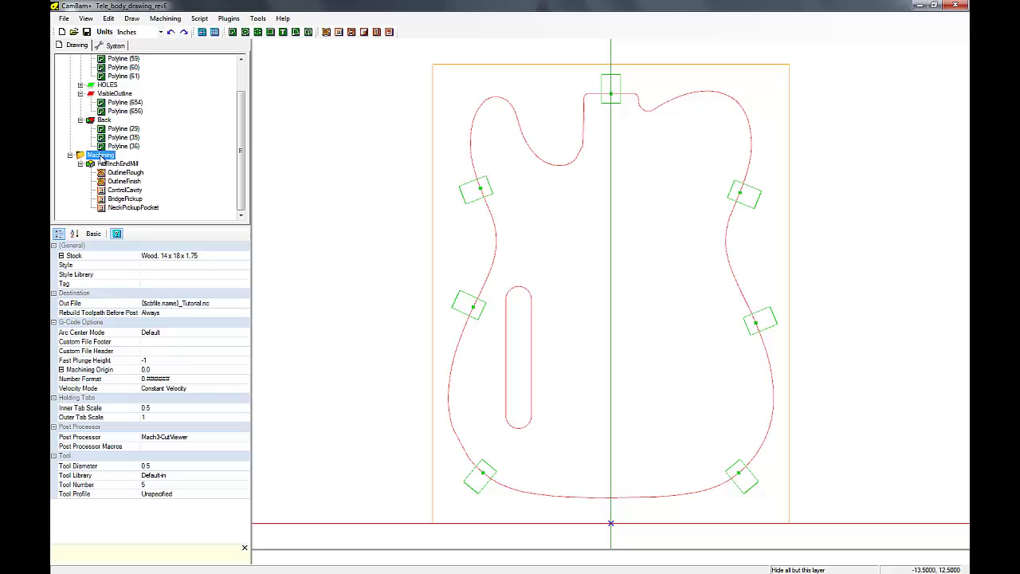
{"action": "right_click", "coordinate": [100, 157]}
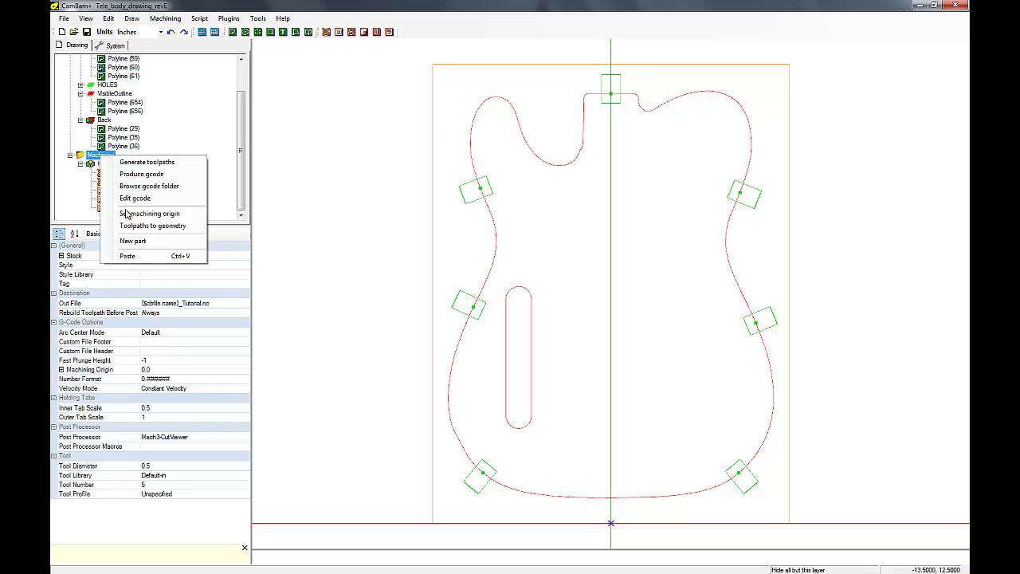
{"action": "left_click", "coordinate": [127, 256]}
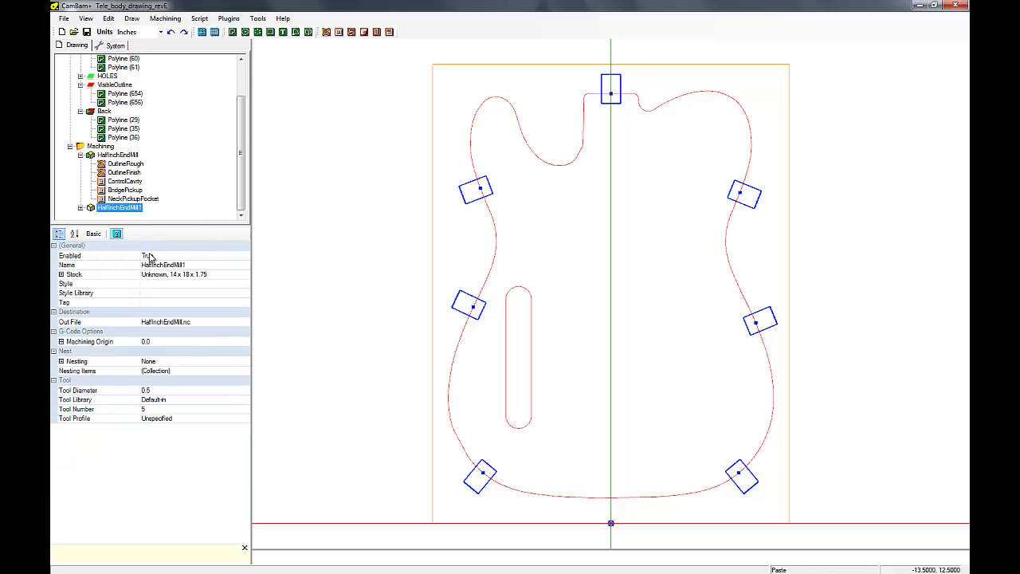
Step: Rename the duplicated half-inch end mill part as HalfInchEndMillBack
{"action": "left_click", "coordinate": [140, 208]}
{"action": "left_click", "coordinate": [147, 207]}
{"action": "type", "text": "Back"}
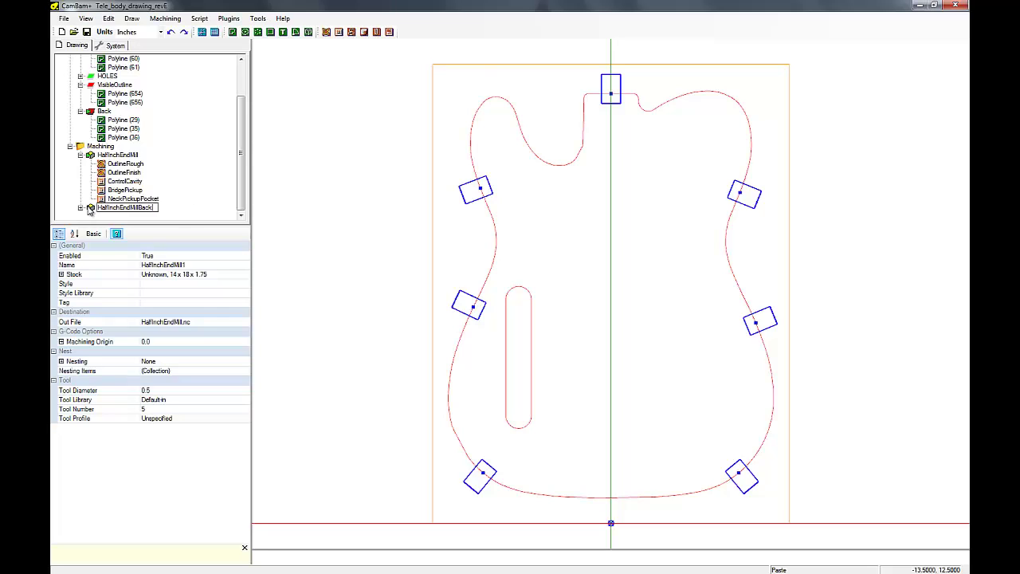
{"action": "left_click", "coordinate": [183, 201]}
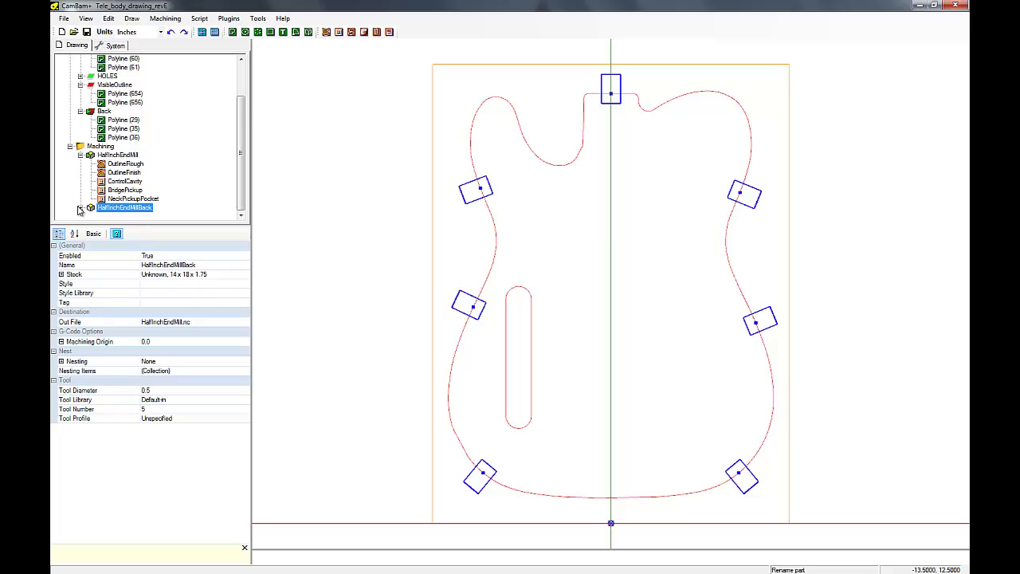
Step: Make HalfInchEndMillBack the active part, with its operations expanded and the original part's operations collapsed
{"action": "left_click", "coordinate": [80, 208]}
{"action": "left_click", "coordinate": [81, 112]}
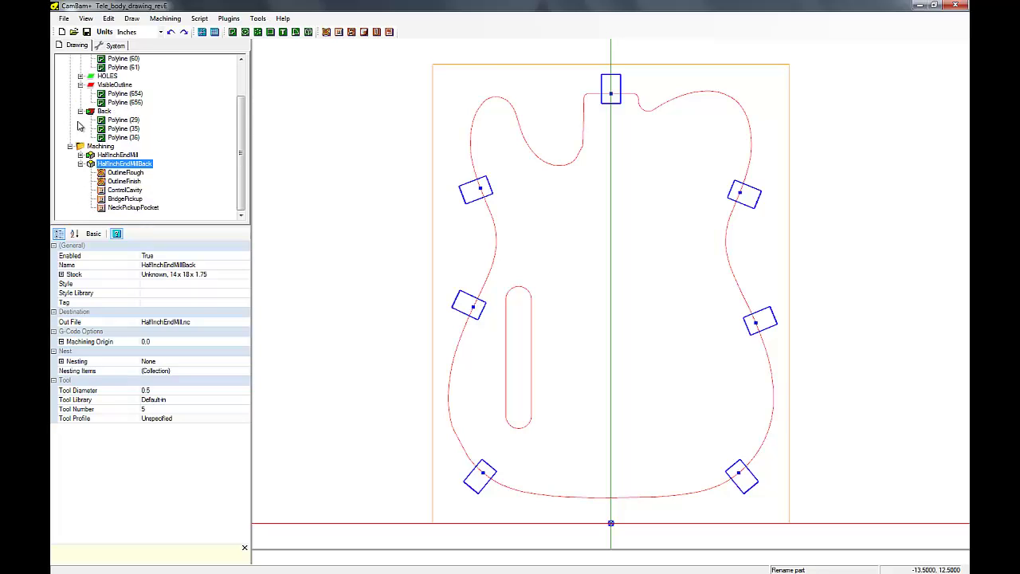
{"action": "right_click", "coordinate": [116, 167]}
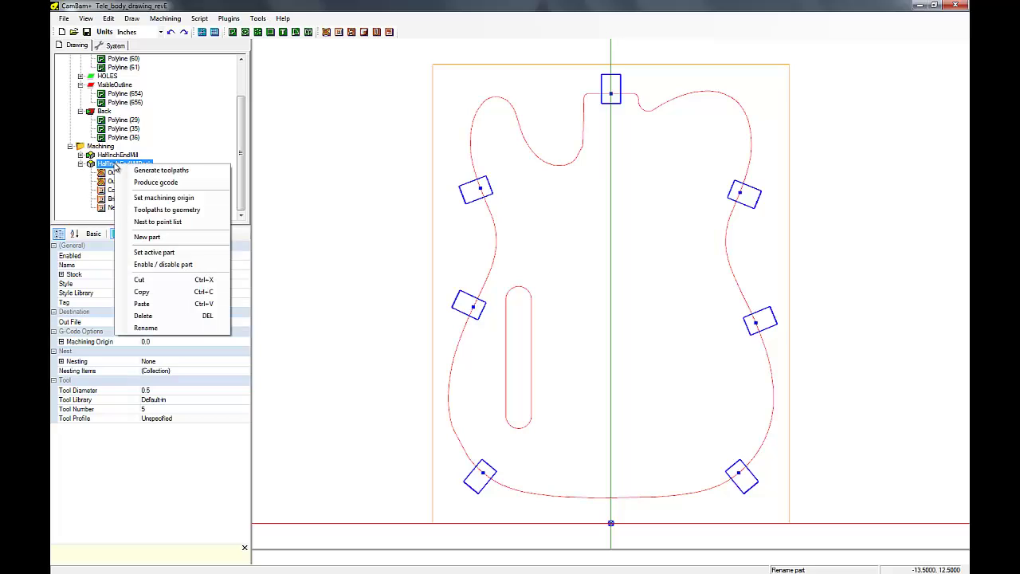
{"action": "left_click", "coordinate": [153, 253]}
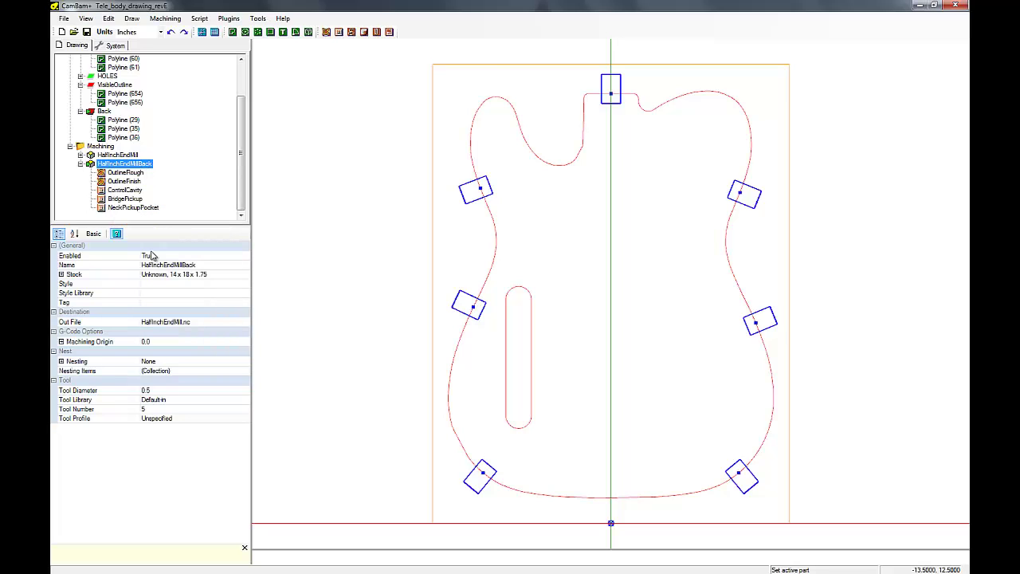
Step: Delete the OutlineRough and OutlineFinish operations from the HalfInchEndMillBack part
{"action": "left_click", "coordinate": [121, 173]}
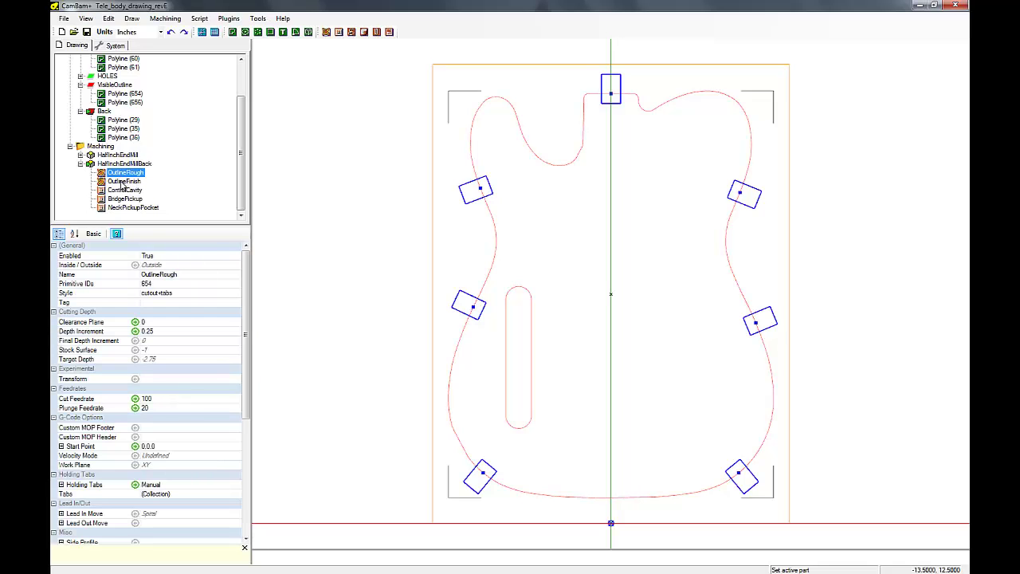
{"action": "right_click", "coordinate": [125, 175]}
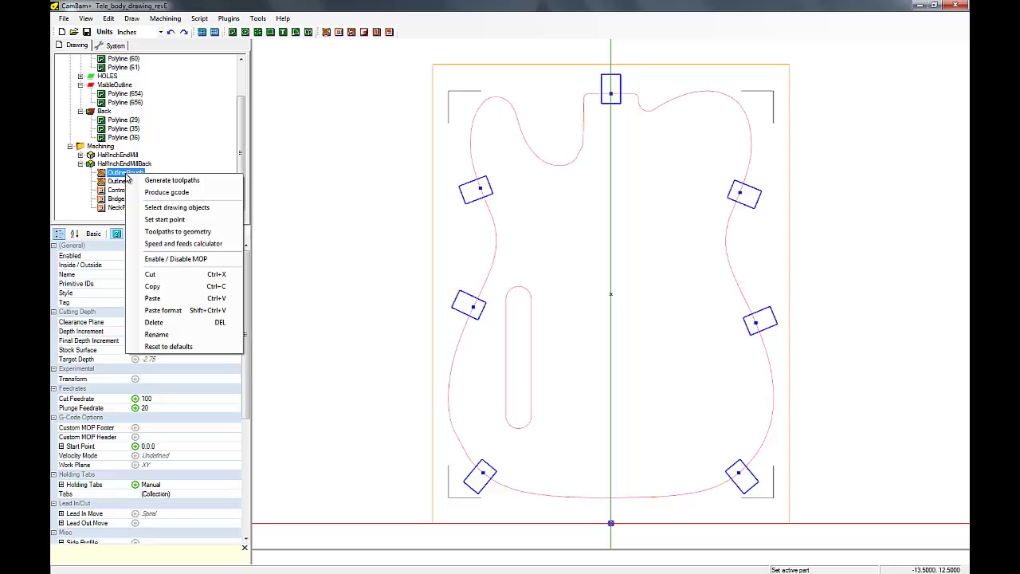
{"action": "left_click", "coordinate": [155, 323]}
{"action": "left_click", "coordinate": [496, 325]}
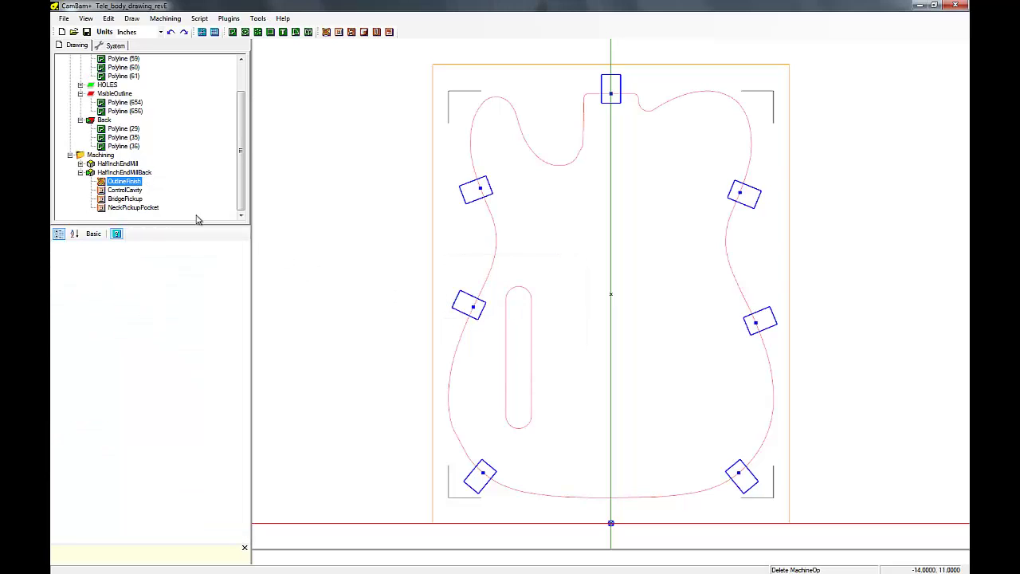
{"action": "right_click", "coordinate": [126, 183]}
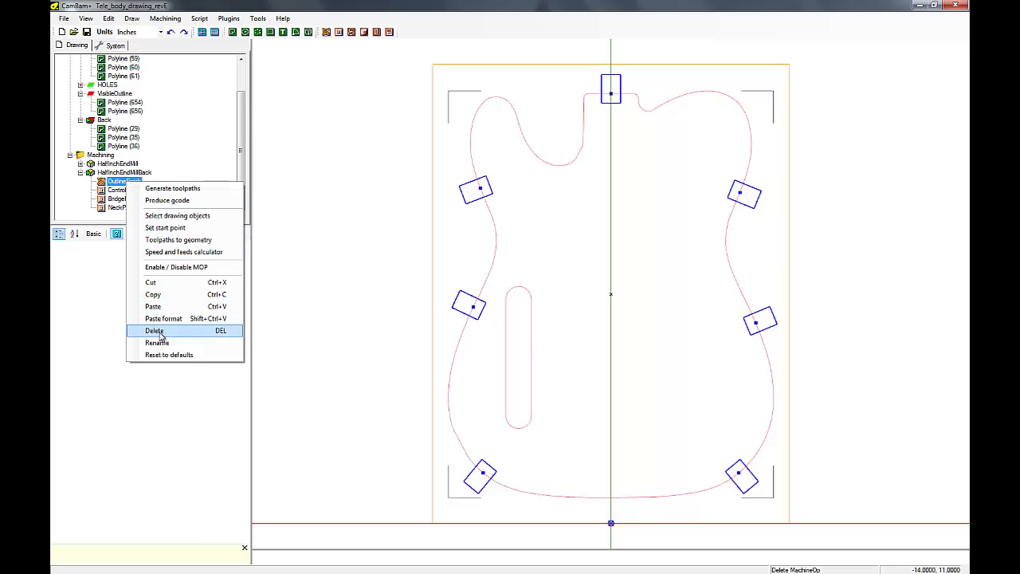
{"action": "left_click", "coordinate": [160, 333]}
{"action": "left_click", "coordinate": [488, 326]}
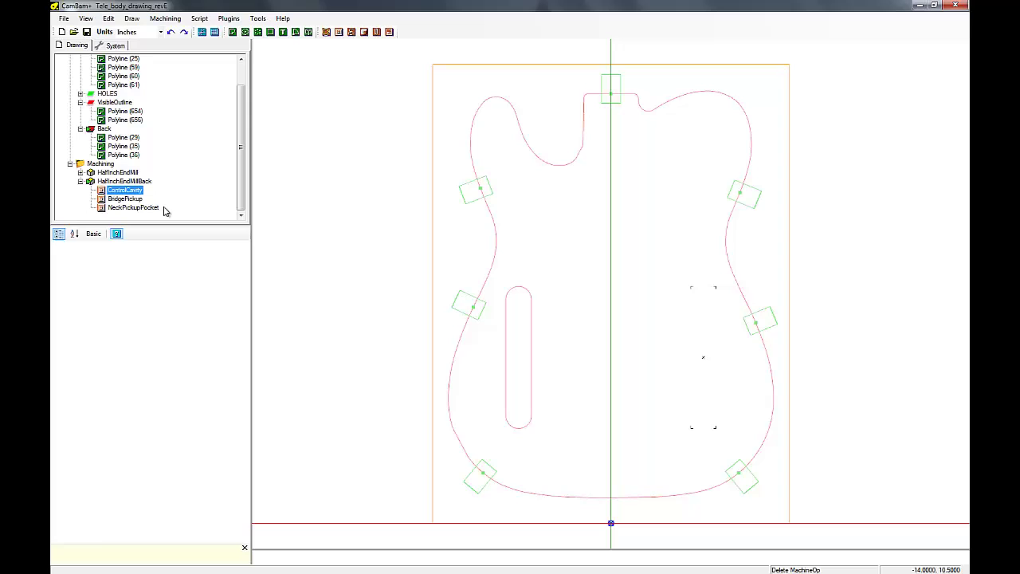
Step: Delete the BridgePickup and NeckPickupPocket operations from the HalfInchEndMillBack part
{"action": "left_click", "coordinate": [120, 199]}
{"action": "right_click", "coordinate": [123, 199]}
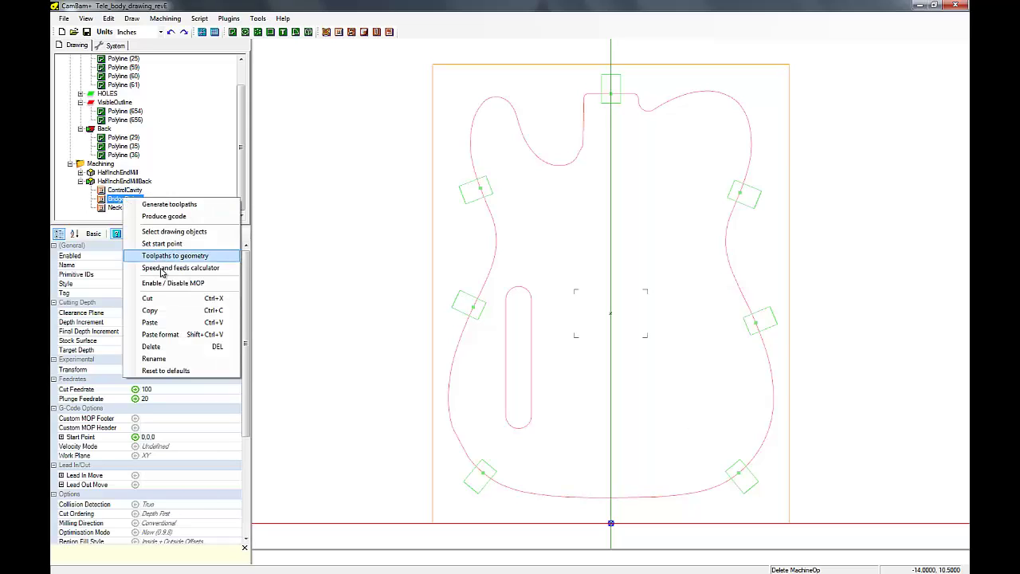
{"action": "left_click", "coordinate": [159, 346]}
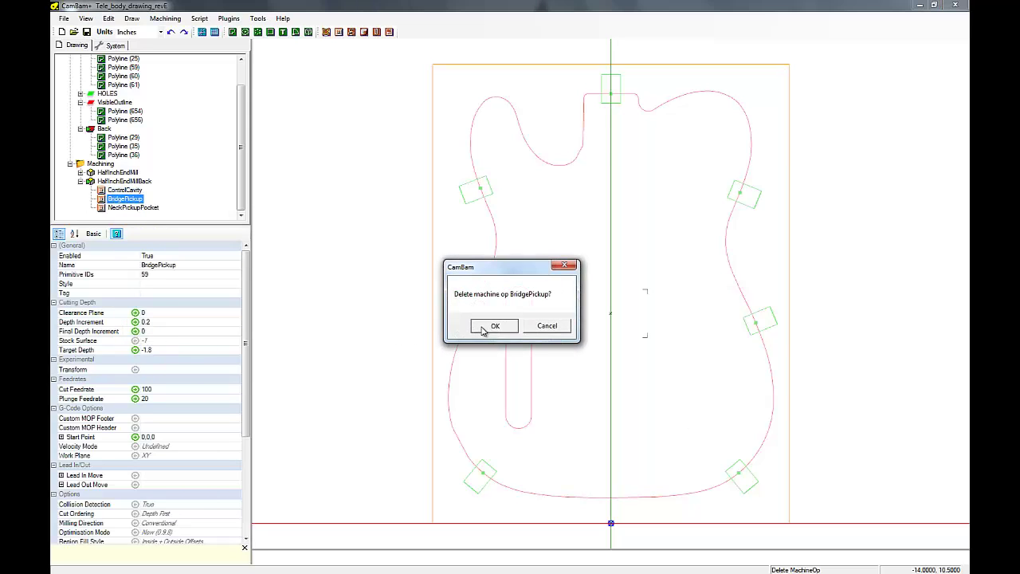
{"action": "left_click", "coordinate": [484, 328]}
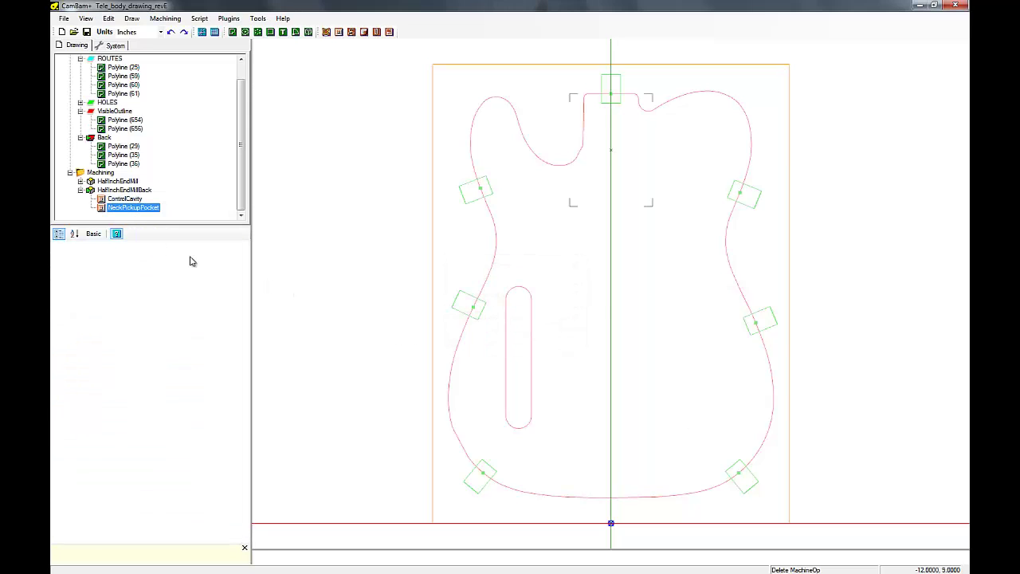
{"action": "right_click", "coordinate": [127, 210]}
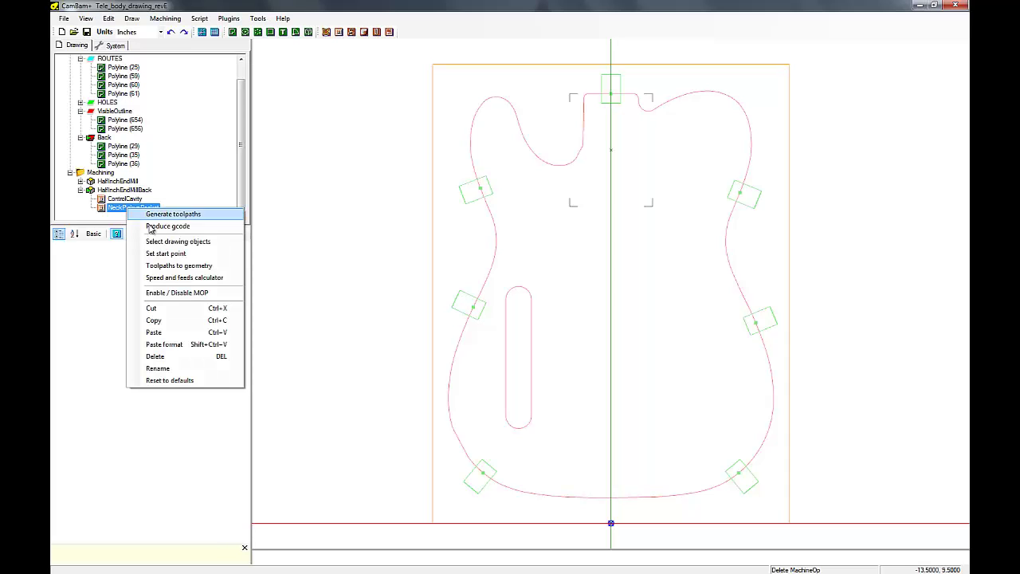
{"action": "left_click", "coordinate": [155, 356]}
{"action": "left_click", "coordinate": [498, 325]}
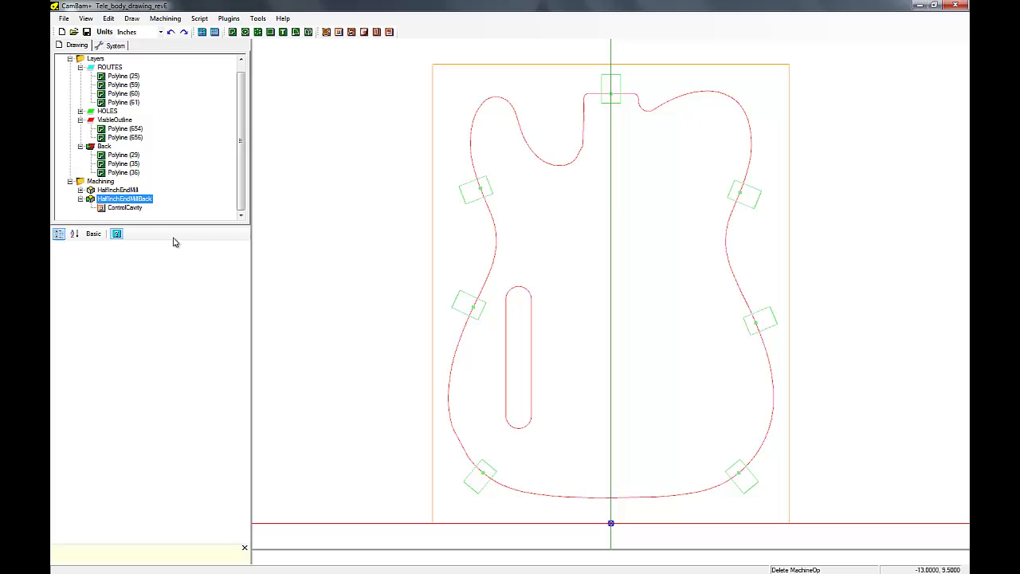
Step: Set the back ControlCavity operation's primitive ID to 35, the mirrored cavity polyline, and generate its toolpath
{"action": "left_click", "coordinate": [124, 208]}
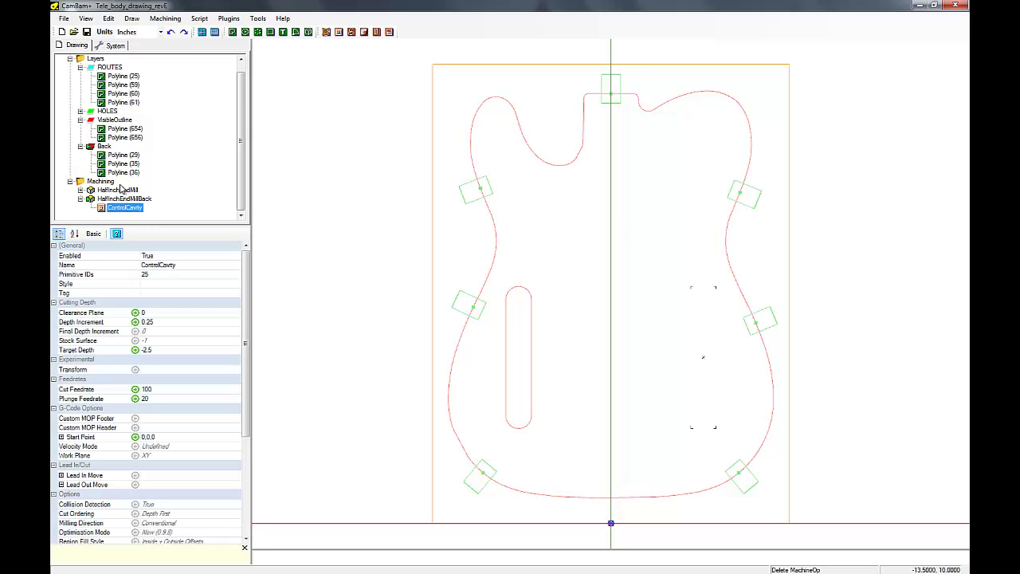
{"action": "left_click", "coordinate": [121, 173]}
{"action": "left_click", "coordinate": [124, 166]}
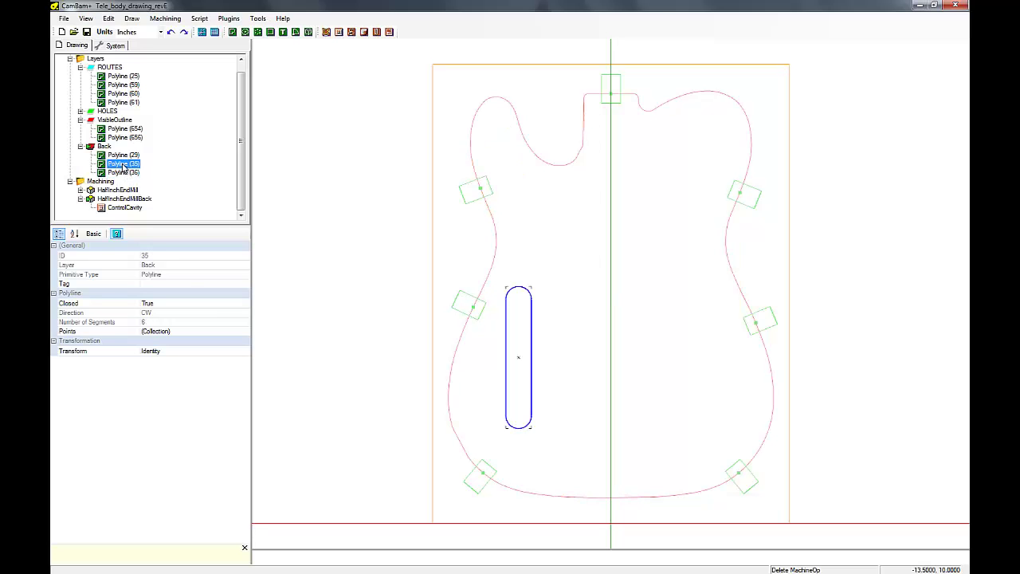
{"action": "left_click", "coordinate": [121, 207]}
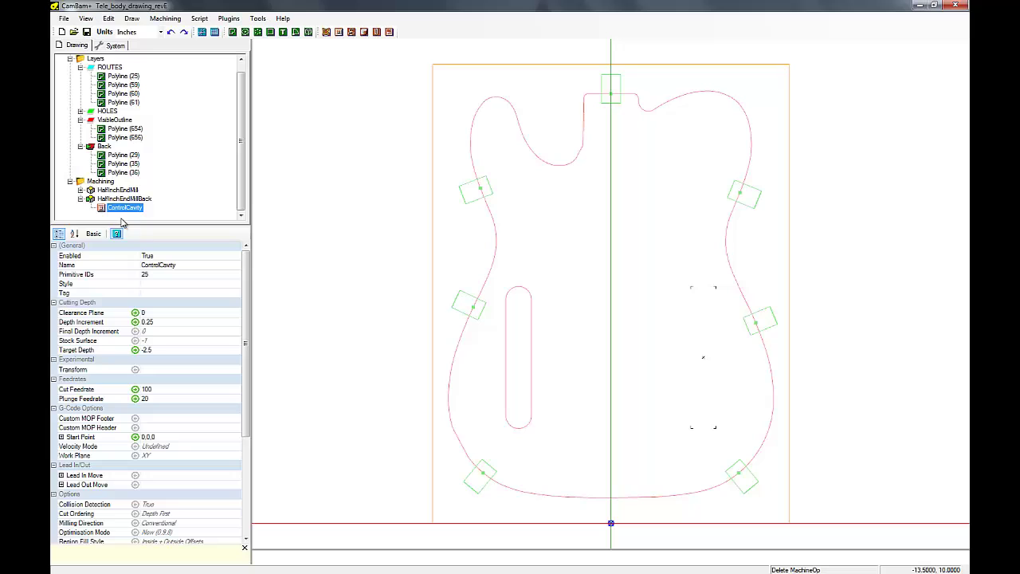
{"action": "left_click", "coordinate": [152, 274]}
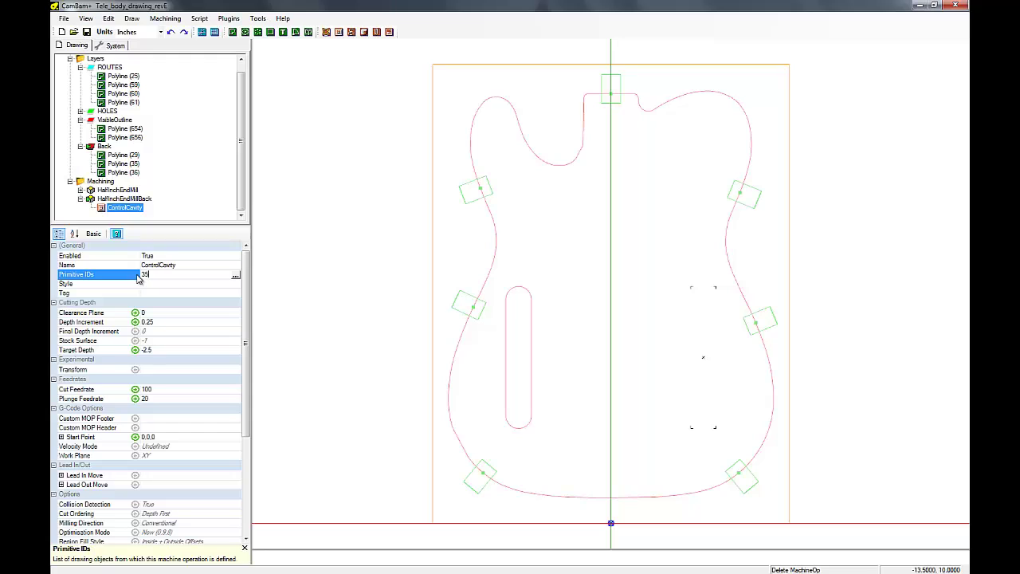
{"action": "double_click", "coordinate": [144, 276]}
{"action": "type", "text": "35"}
{"action": "left_click", "coordinate": [159, 314]}
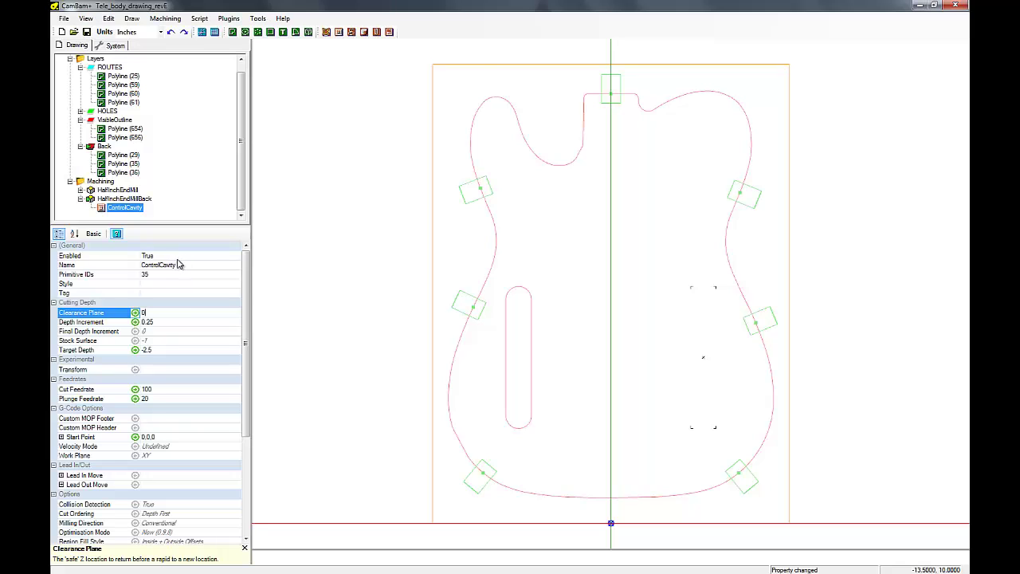
{"action": "right_click", "coordinate": [123, 213]}
{"action": "left_click", "coordinate": [148, 217]}
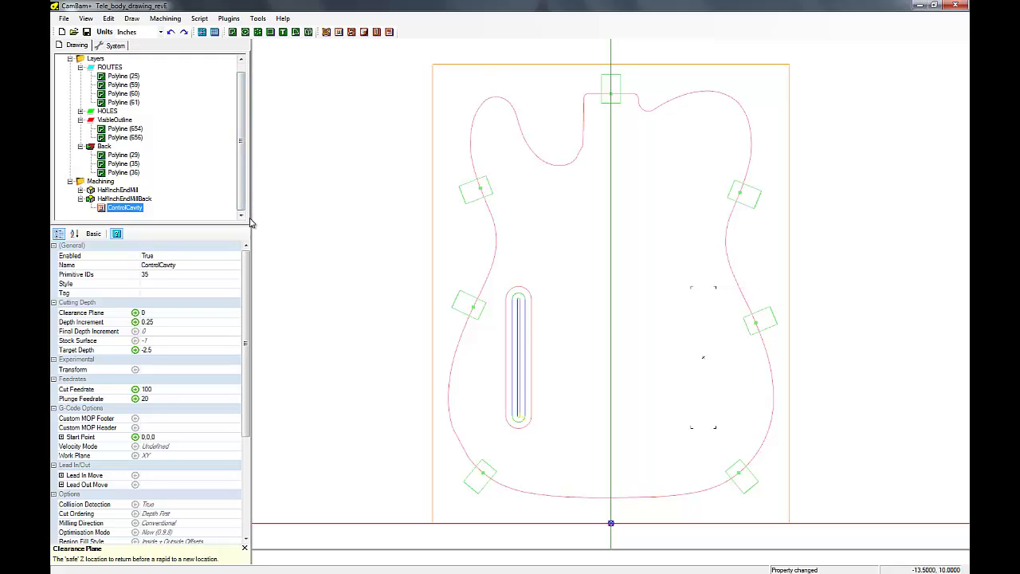
{"action": "left_click", "coordinate": [242, 215]}
{"action": "left_click", "coordinate": [137, 201]}
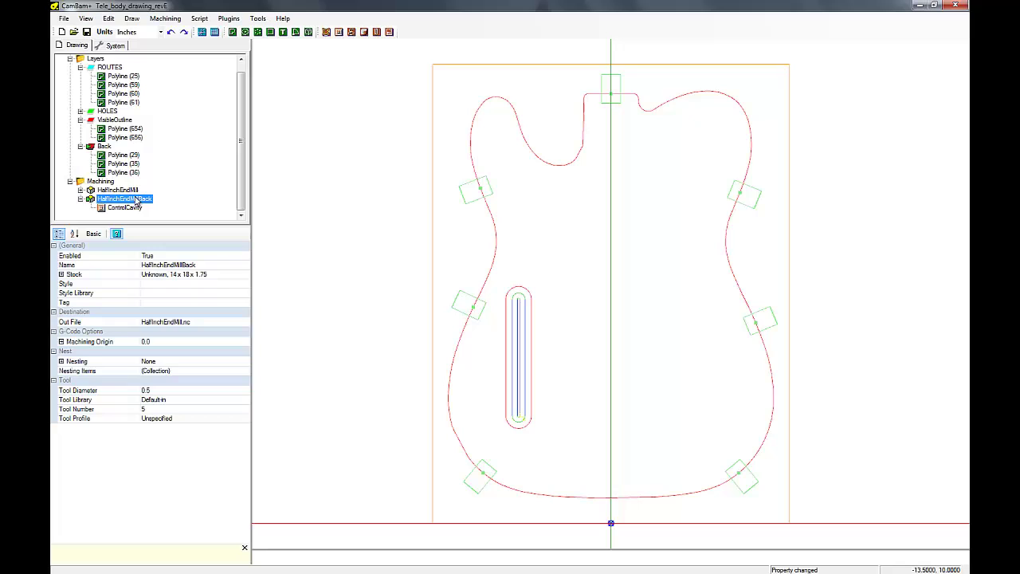
{"action": "left_click", "coordinate": [123, 155]}
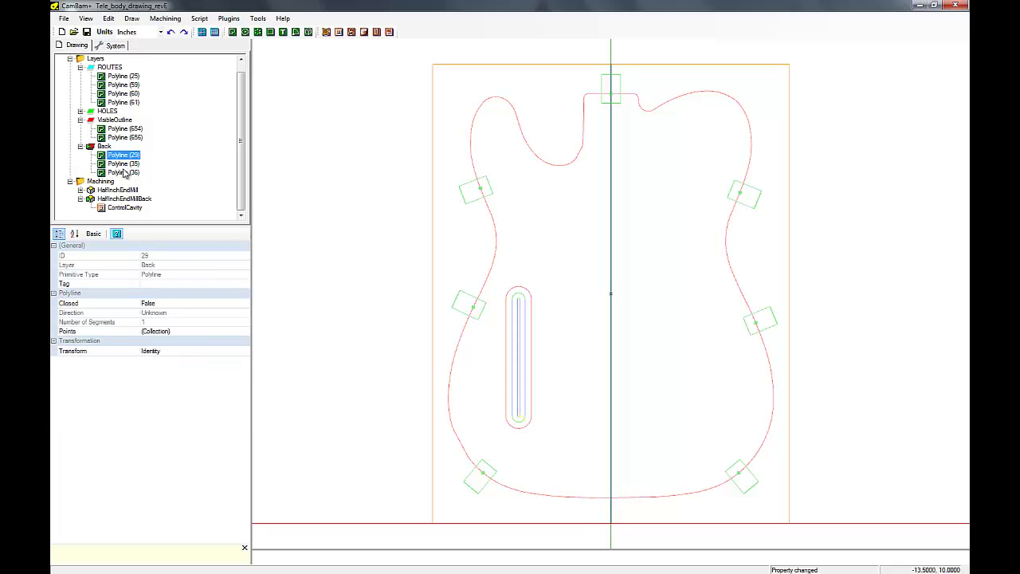
{"action": "left_click", "coordinate": [124, 164]}
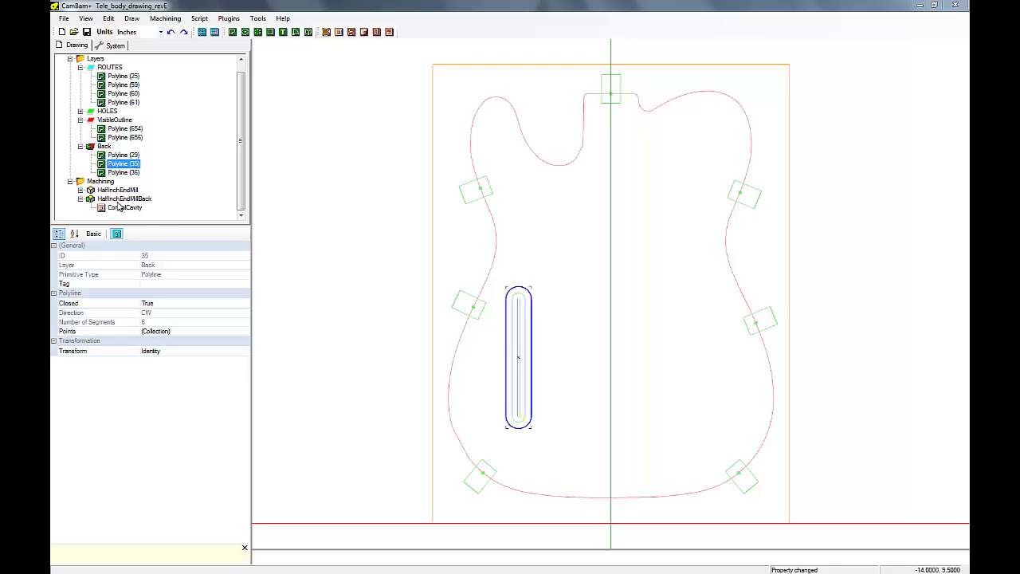
Step: Duplicate the HalfInchEndMillBack part, including its ControlCavity operation, within the Machining folder
{"action": "left_click", "coordinate": [117, 200]}
{"action": "right_click", "coordinate": [118, 200]}
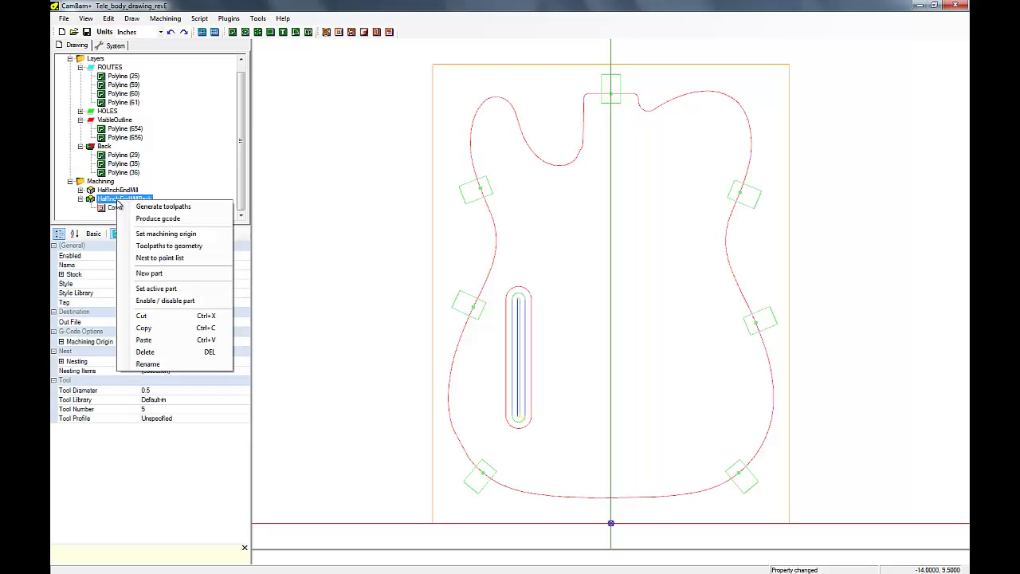
{"action": "left_click", "coordinate": [145, 329]}
{"action": "right_click", "coordinate": [113, 202]}
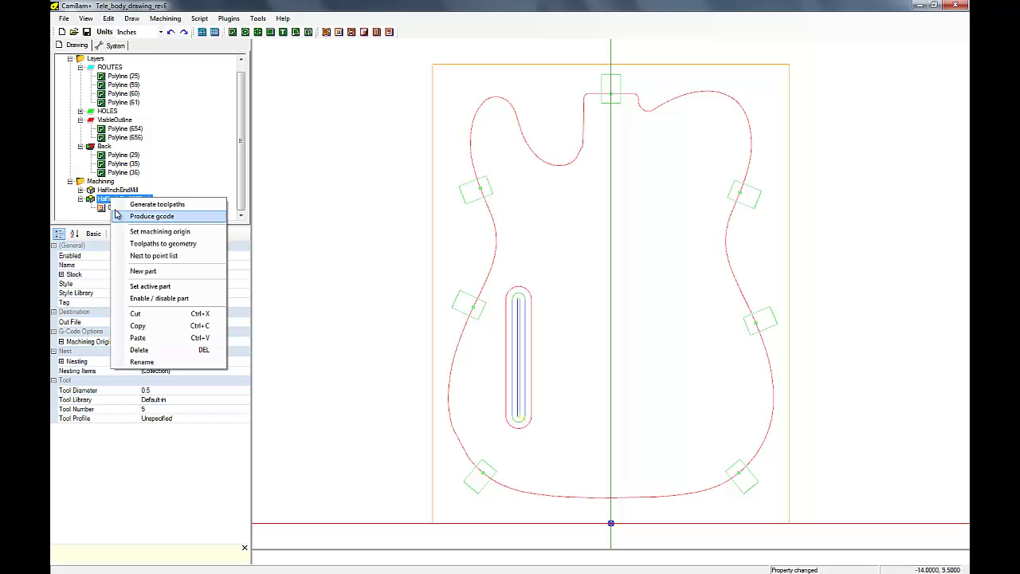
{"action": "left_click", "coordinate": [100, 183]}
{"action": "right_click", "coordinate": [104, 184]}
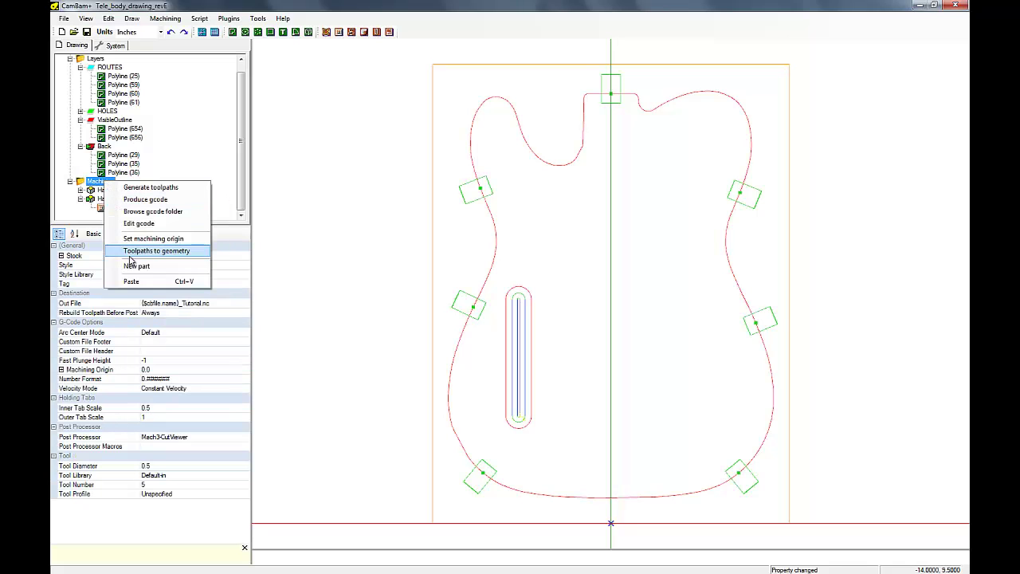
{"action": "left_click", "coordinate": [131, 282]}
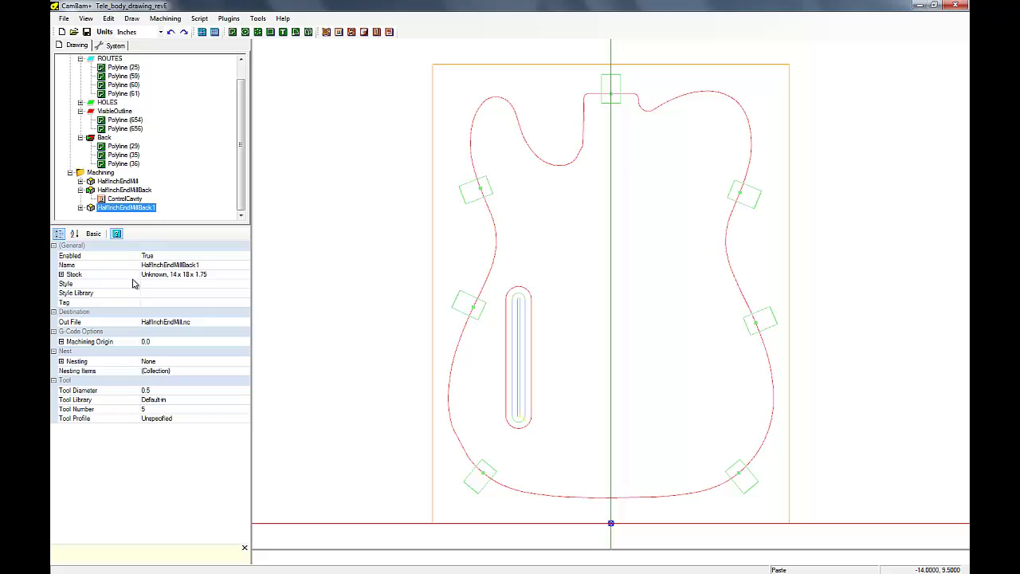
Step: Rename the duplicated HalfInchEndMillBack1 part as EigthInchEndMillBack
{"action": "left_click", "coordinate": [130, 208]}
{"action": "left_click", "coordinate": [156, 207]}
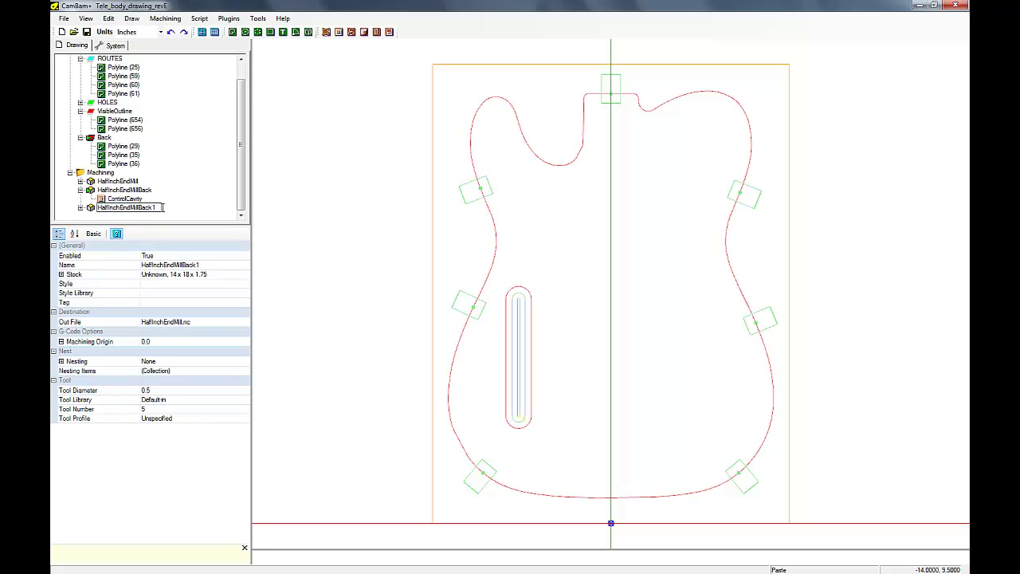
{"action": "key", "text": "BackSpace"}
{"action": "key", "text": "Home"}
{"action": "key", "text": "Delete"}
{"action": "key", "text": "Delete"}
{"action": "key", "text": "Delete"}
{"action": "key", "text": "Delete"}
{"action": "type", "text": "Eigth"}
Step: Delete the copied ControlCavity operation from the EigthInchEndMillBack part
{"action": "left_click", "coordinate": [81, 208]}
{"action": "left_click", "coordinate": [120, 208]}
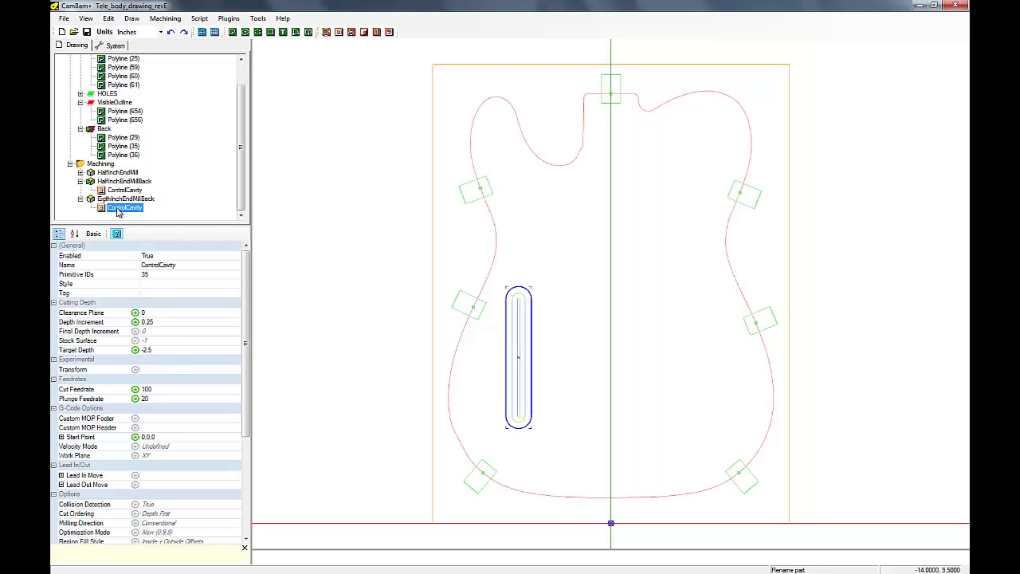
{"action": "key", "text": "Delete"}
{"action": "left_click", "coordinate": [492, 325]}
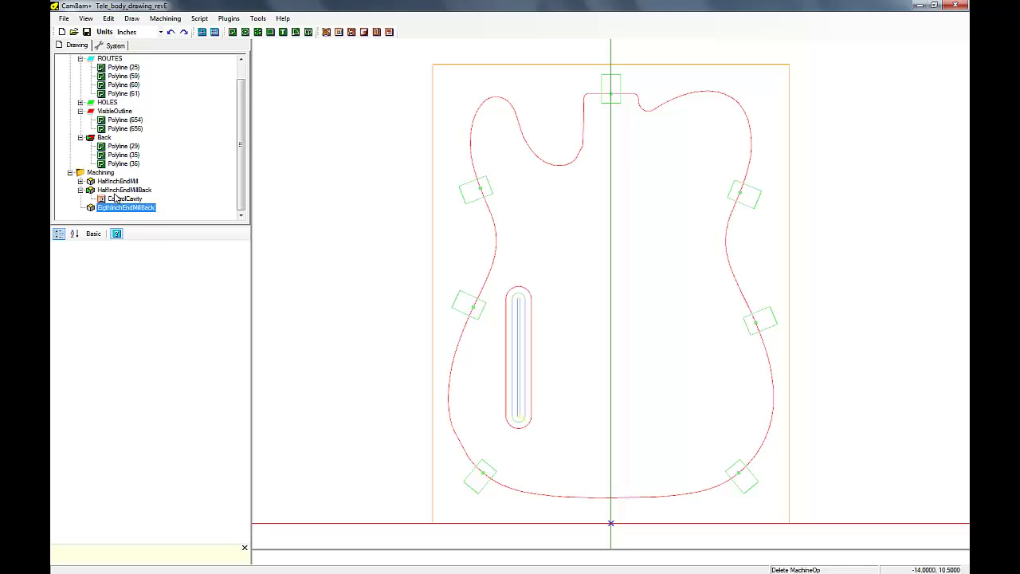
Step: Set the EigthInchEndMillBack part's tool diameter to 0.125, tool number to 3 and tool profile to End Mill
{"action": "left_click", "coordinate": [116, 209]}
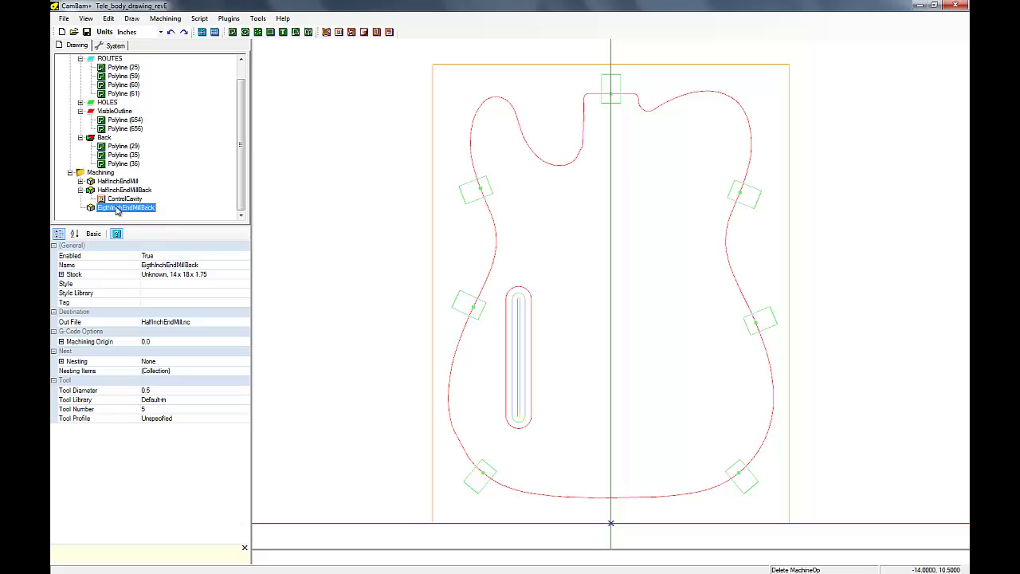
{"action": "left_click", "coordinate": [170, 391]}
{"action": "left_click_drag", "start_coordinate": [147, 390], "coordinate": [153, 393]}
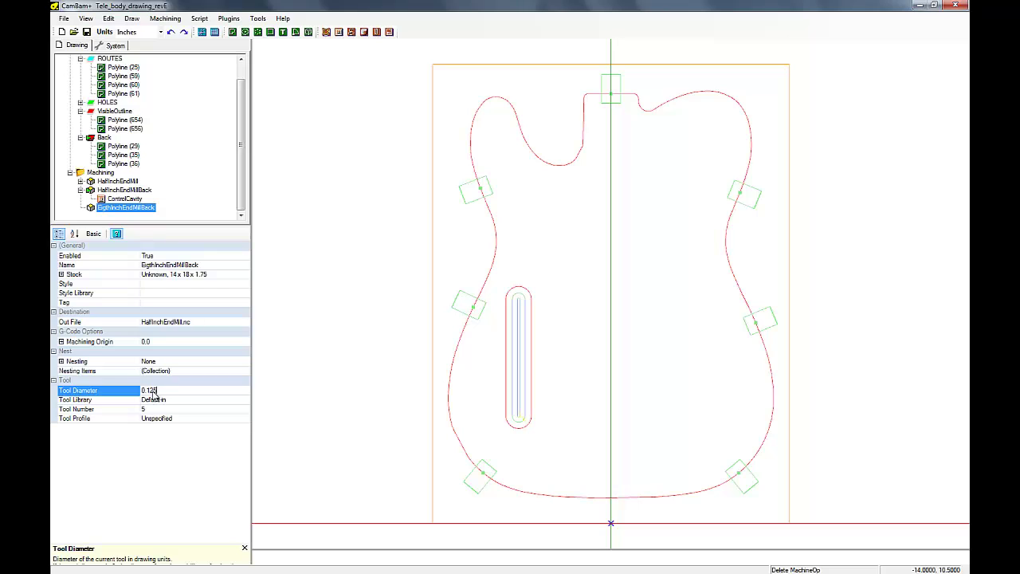
{"action": "left_click", "coordinate": [169, 409]}
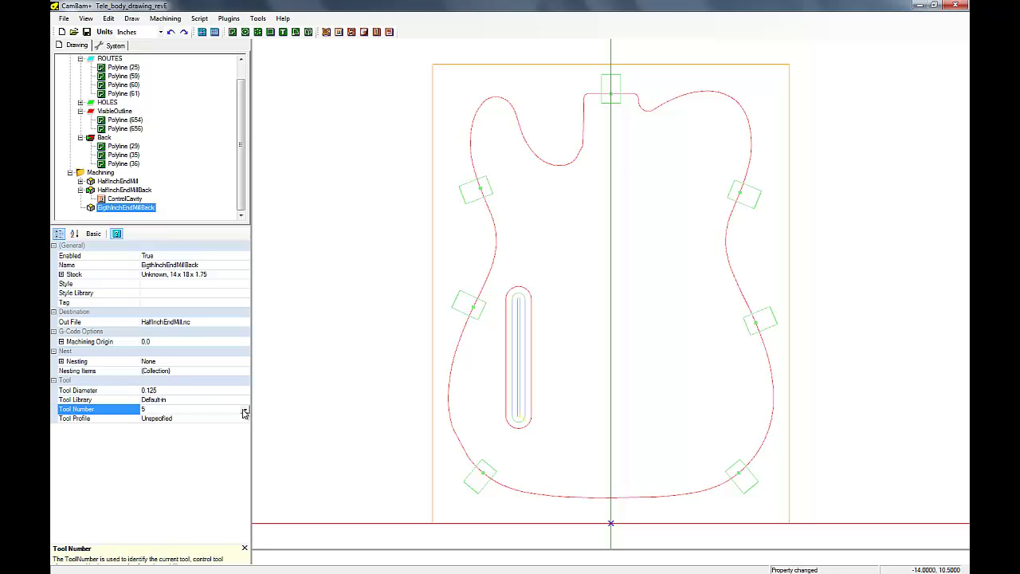
{"action": "left_click", "coordinate": [244, 411]}
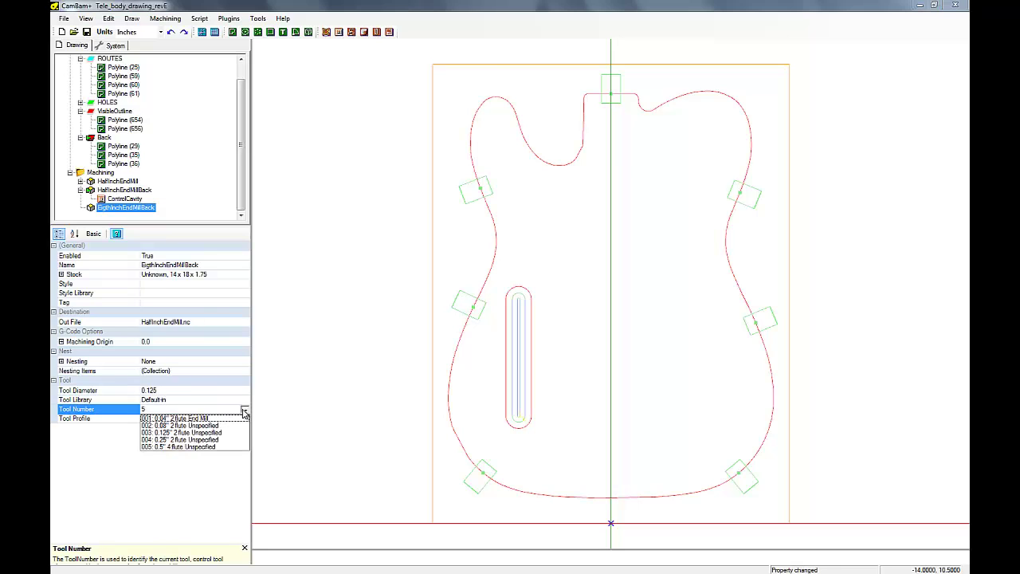
{"action": "left_click", "coordinate": [191, 433]}
{"action": "left_click", "coordinate": [237, 420]}
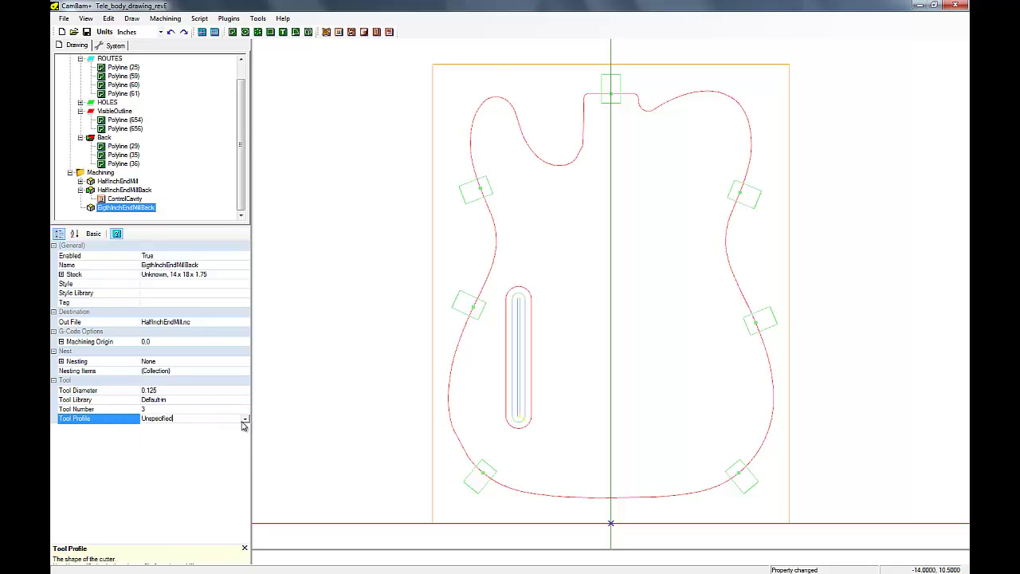
{"action": "left_click", "coordinate": [244, 420]}
{"action": "left_click", "coordinate": [160, 436]}
Step: Make EigthInchEndMillBack the active part and add a profile operation on Polyline (35) from the Back layer
{"action": "right_click", "coordinate": [121, 209]}
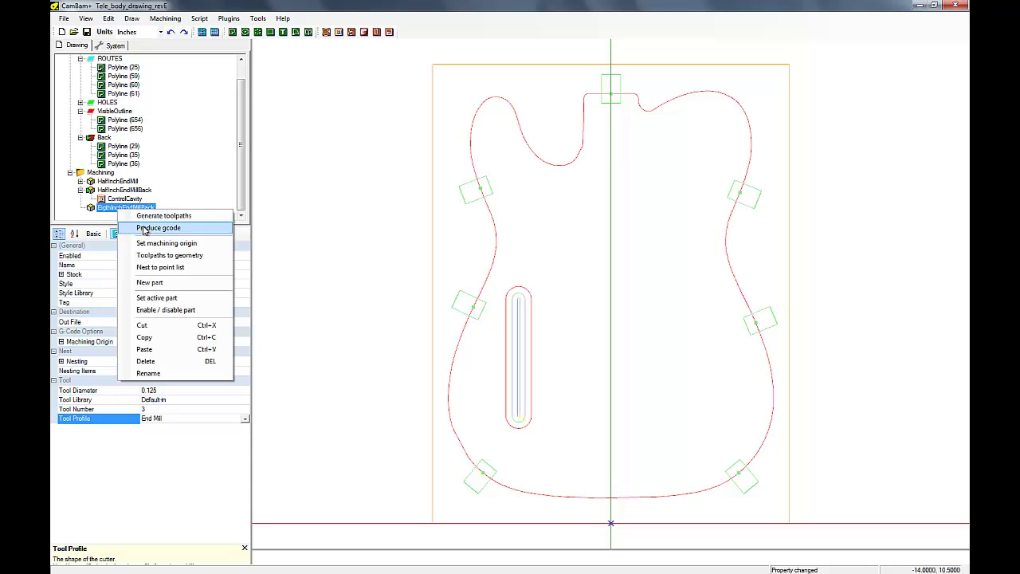
{"action": "left_click", "coordinate": [151, 298]}
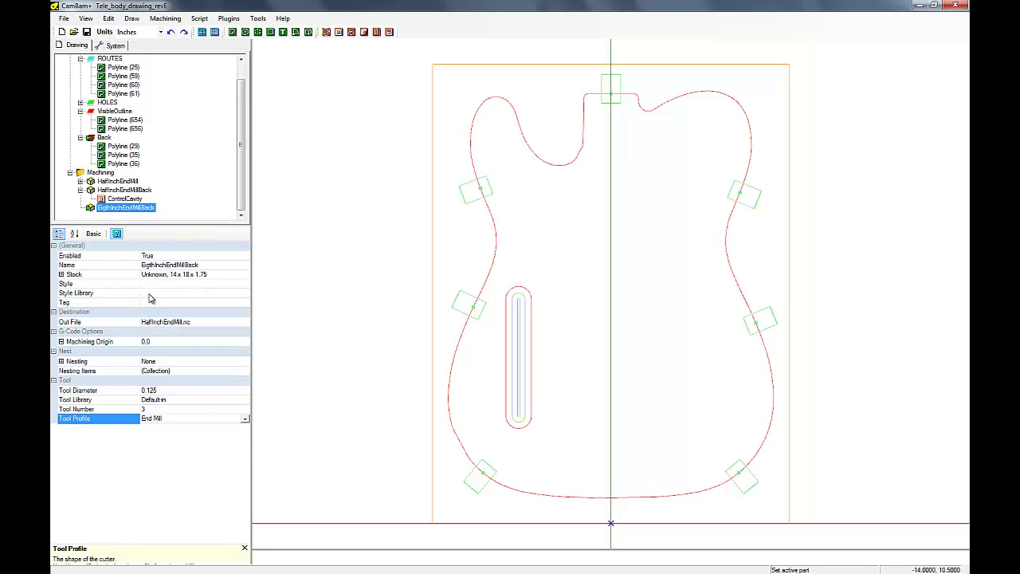
{"action": "left_click", "coordinate": [121, 155]}
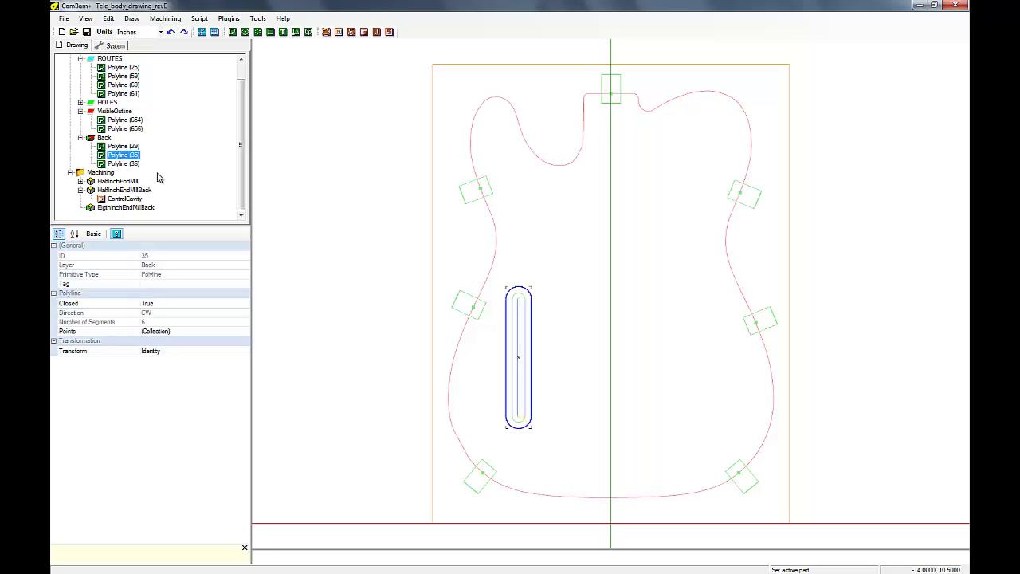
{"action": "left_click", "coordinate": [326, 32]}
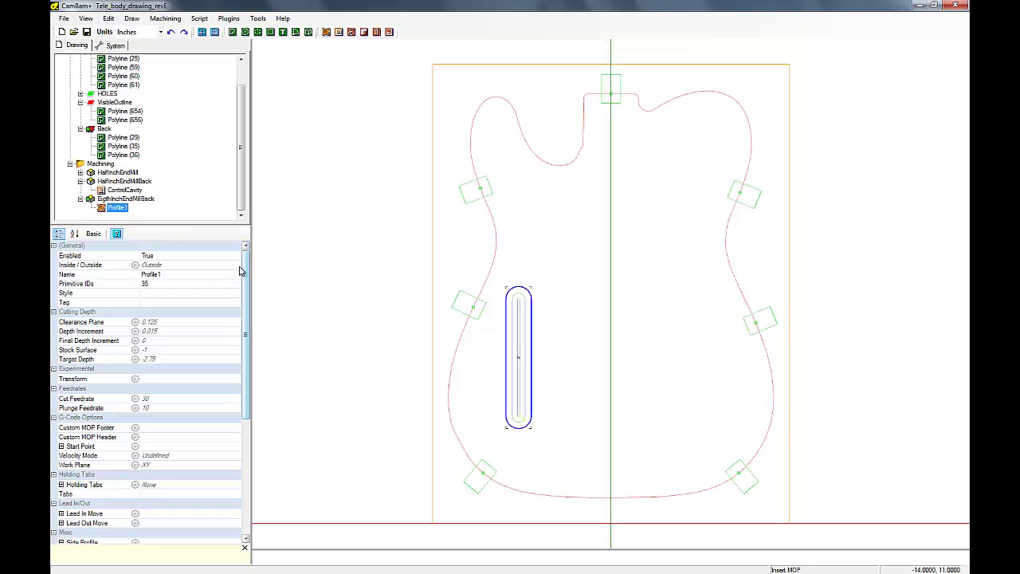
Step: Set the new profile operation's clearance plane to 0, depth increment to 0.0625 and target depth to -1.125
{"action": "left_click", "coordinate": [166, 322]}
{"action": "left_click", "coordinate": [136, 321]}
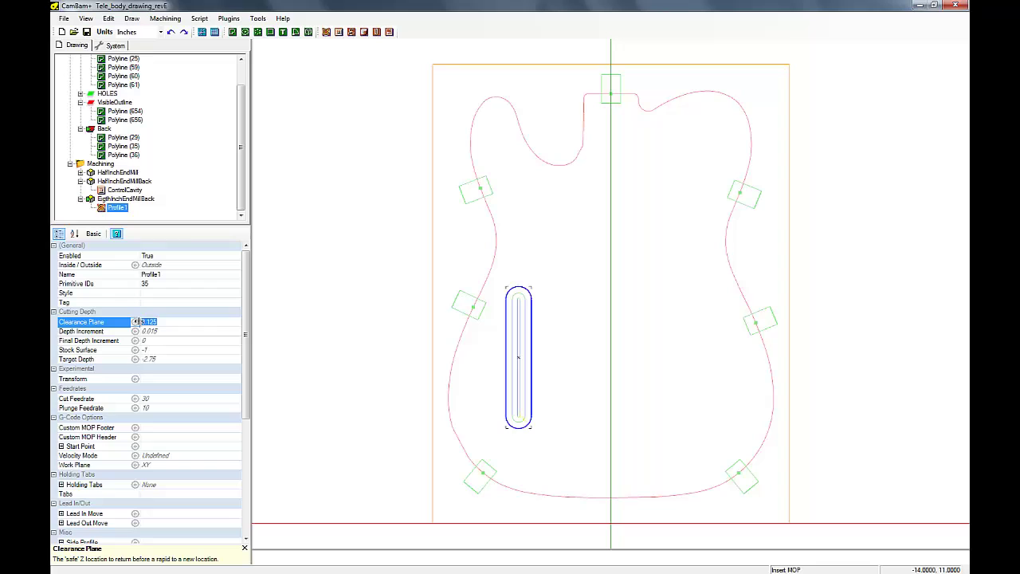
{"action": "type", "text": "0"}
{"action": "left_click", "coordinate": [157, 332]}
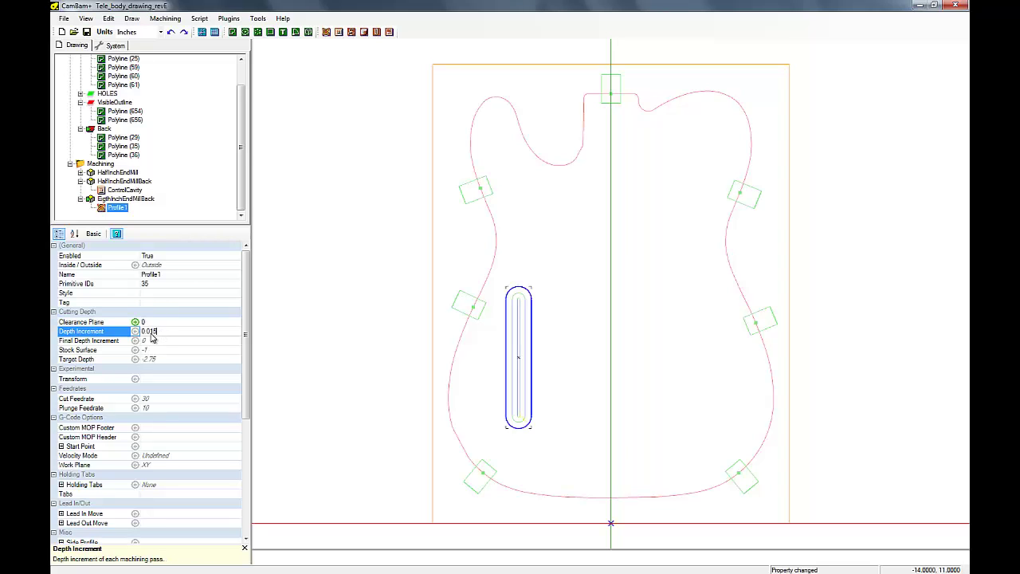
{"action": "left_click_drag", "start_coordinate": [150, 333], "coordinate": [157, 332]}
{"action": "left_click", "coordinate": [153, 359]}
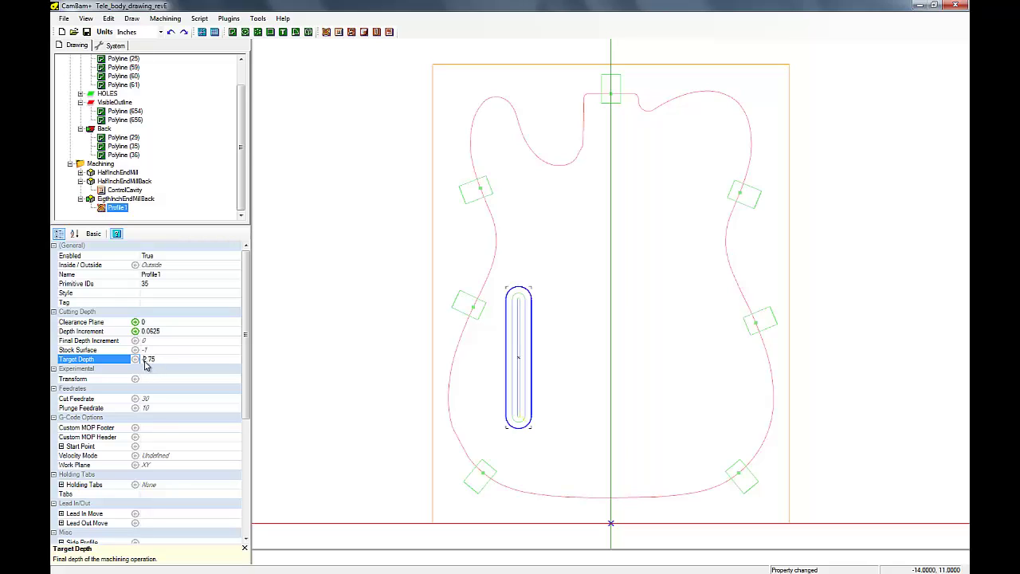
{"action": "left_click", "coordinate": [146, 361]}
{"action": "left_click", "coordinate": [172, 349]}
Step: Set the profile operation's cut feedrate to 100 and plunge feedrate to 20
{"action": "left_click", "coordinate": [170, 399]}
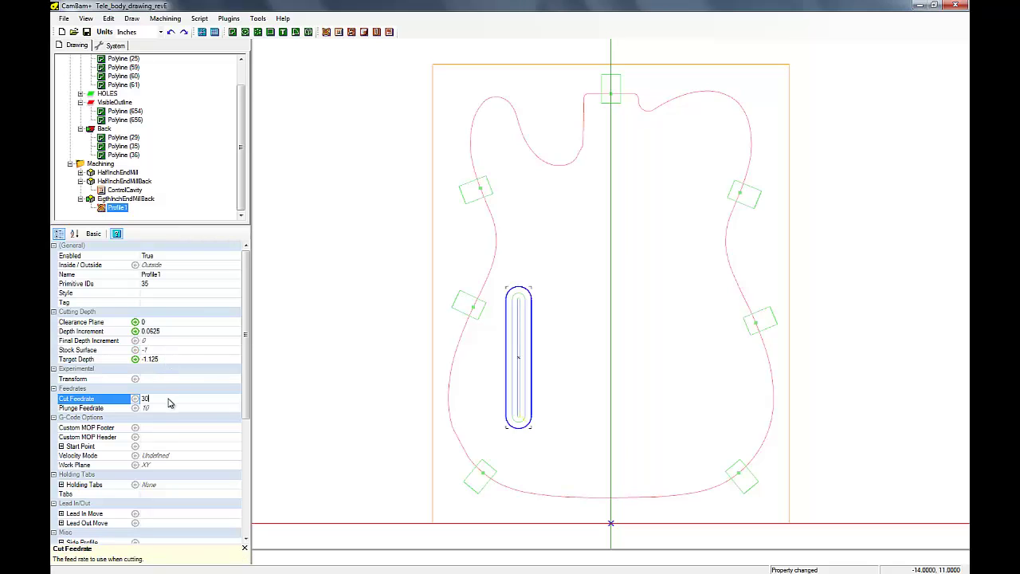
{"action": "left_click", "coordinate": [143, 399]}
{"action": "left_click", "coordinate": [162, 410]}
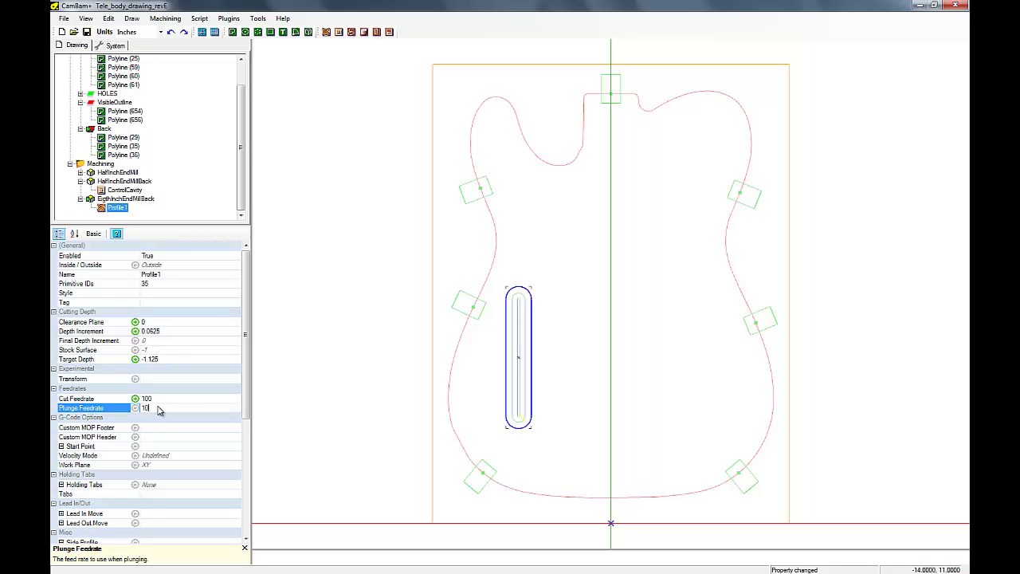
{"action": "left_click", "coordinate": [140, 407]}
Step: Set the profile operation's start point to X 0, Y 0, Z 0
{"action": "left_click", "coordinate": [62, 446]}
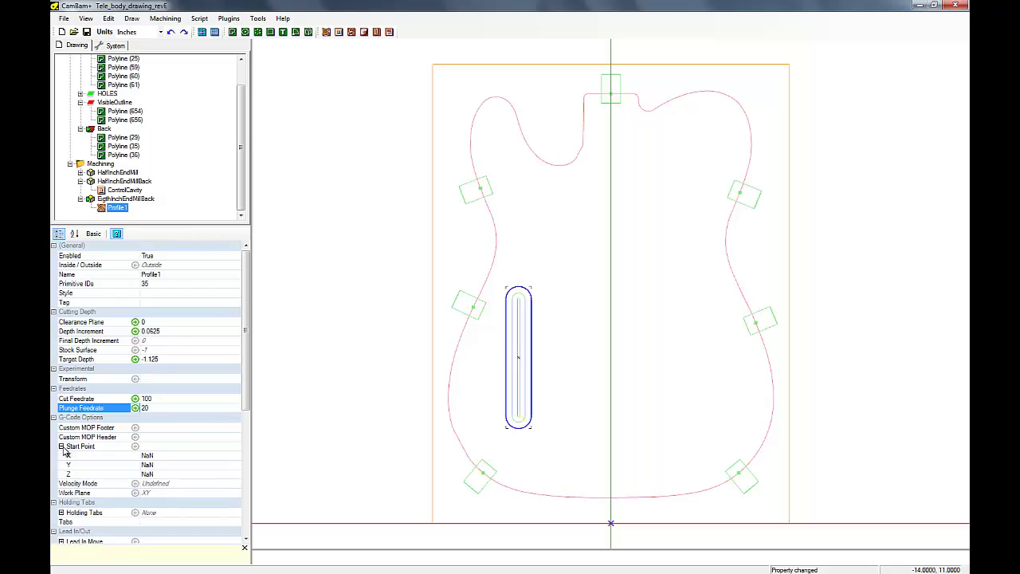
{"action": "left_click", "coordinate": [152, 457]}
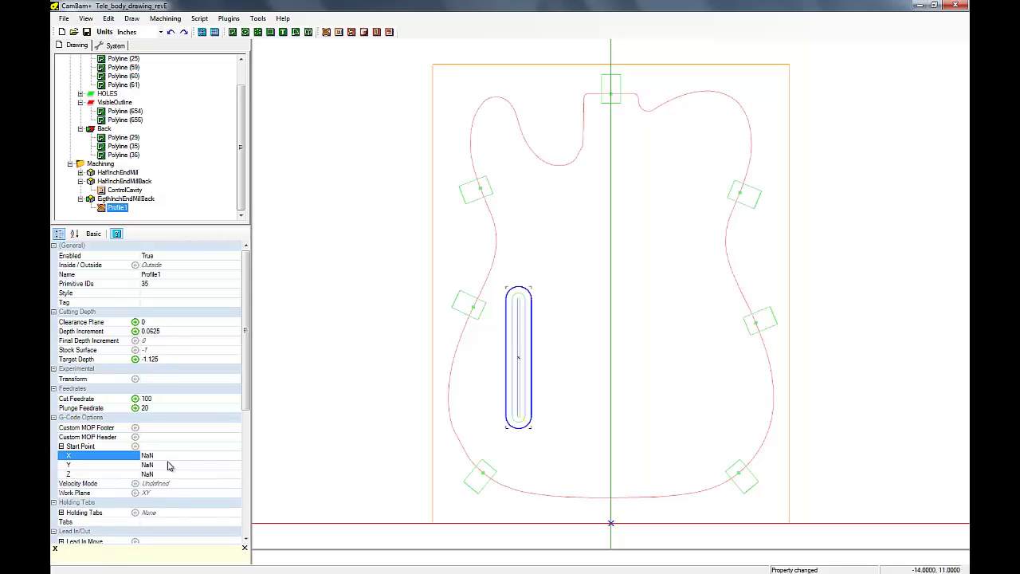
{"action": "double_click", "coordinate": [146, 456]}
{"action": "type", "text": "0"}
{"action": "left_click", "coordinate": [151, 465]}
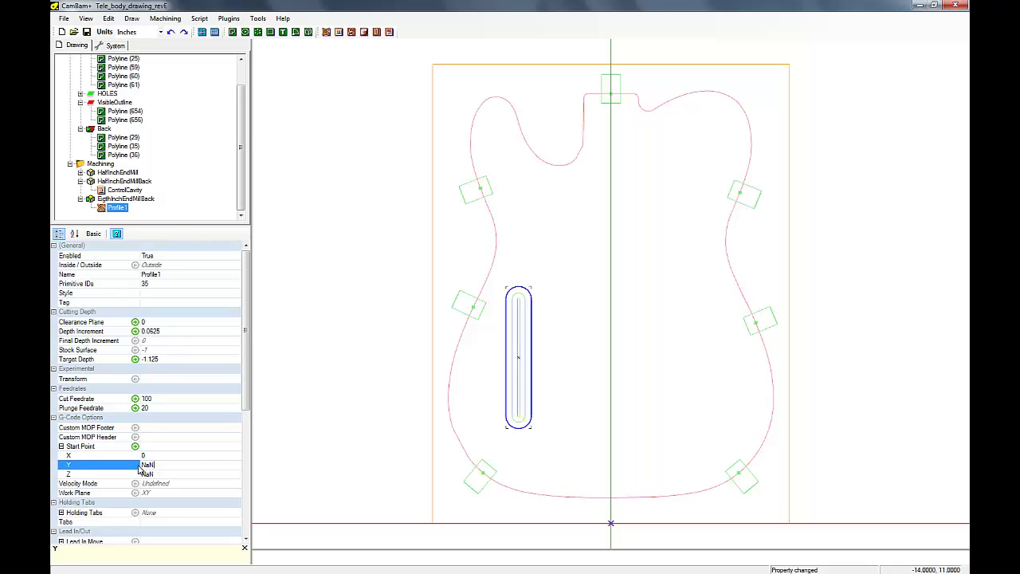
{"action": "type", "text": "0"}
{"action": "left_click", "coordinate": [146, 474]}
{"action": "type", "text": "0"}
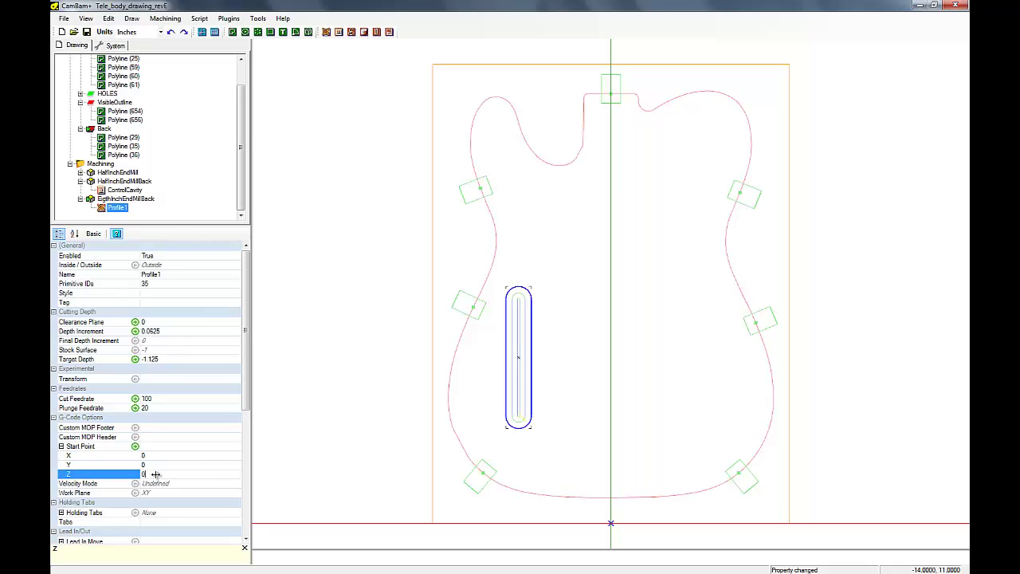
Step: Set the profile operation to Finishing and its tool profile to End Mill
{"action": "left_click_drag", "start_coordinate": [247, 399], "coordinate": [239, 522]}
{"action": "left_click", "coordinate": [167, 413]}
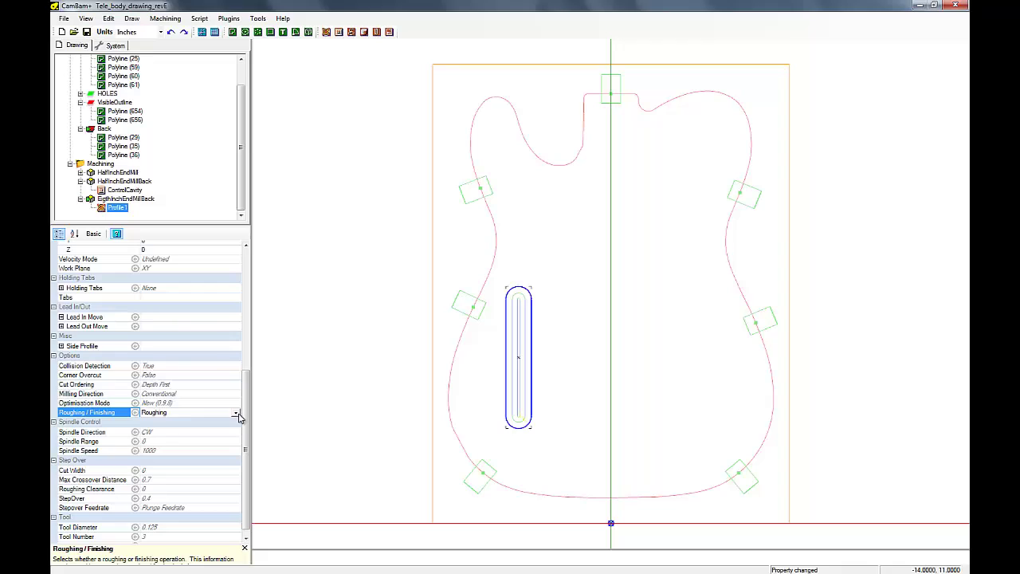
{"action": "left_click", "coordinate": [237, 414]}
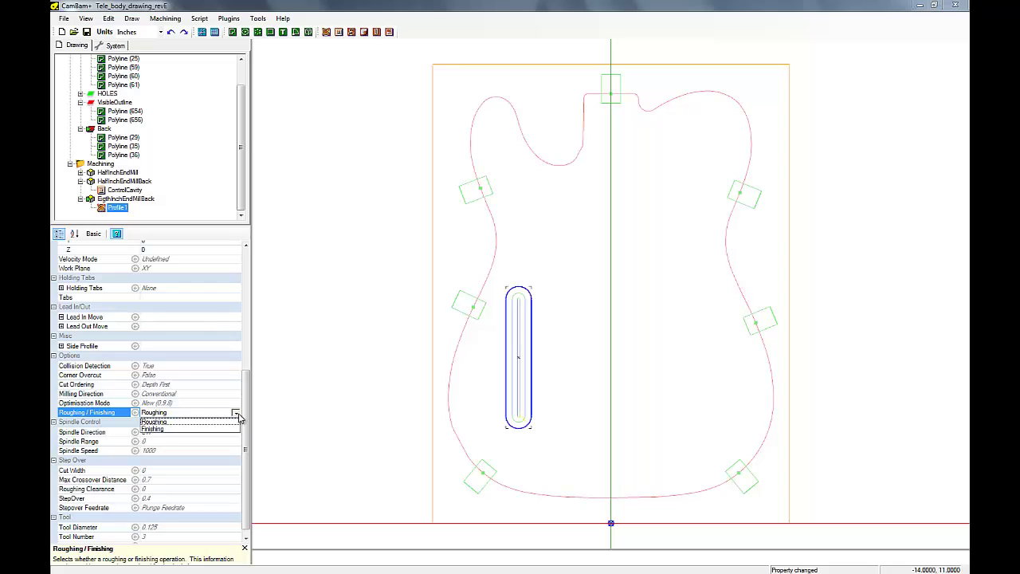
{"action": "left_click", "coordinate": [179, 429]}
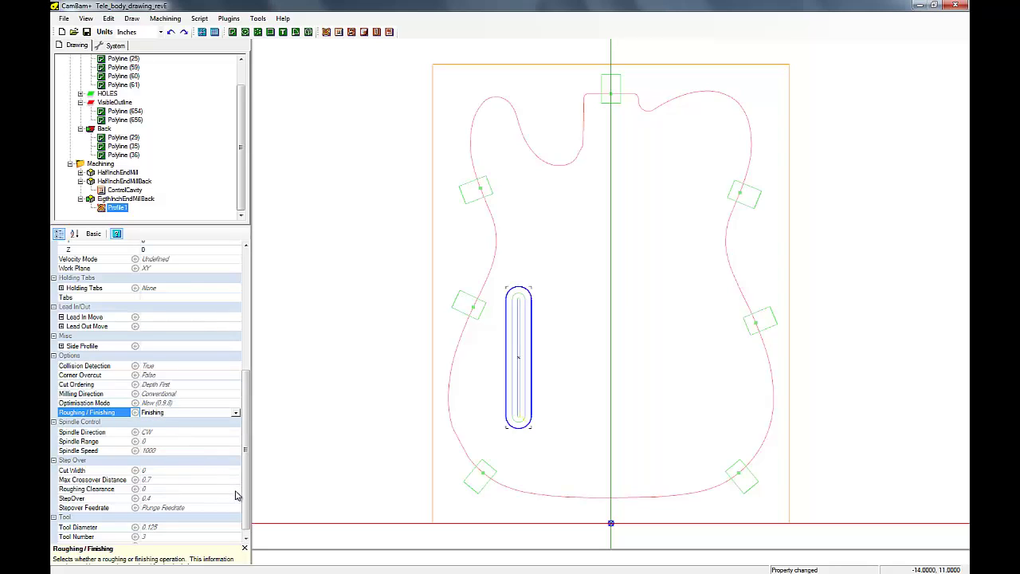
{"action": "scroll", "coordinate": [245, 498], "scroll_direction": "down", "scroll_amount": 1}
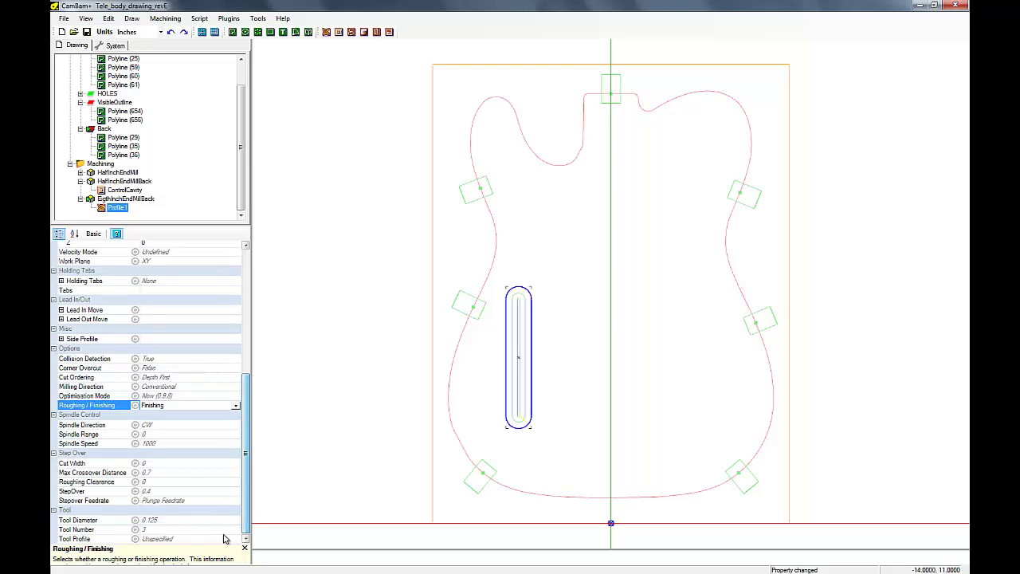
{"action": "left_click", "coordinate": [224, 539]}
{"action": "left_click", "coordinate": [236, 540]}
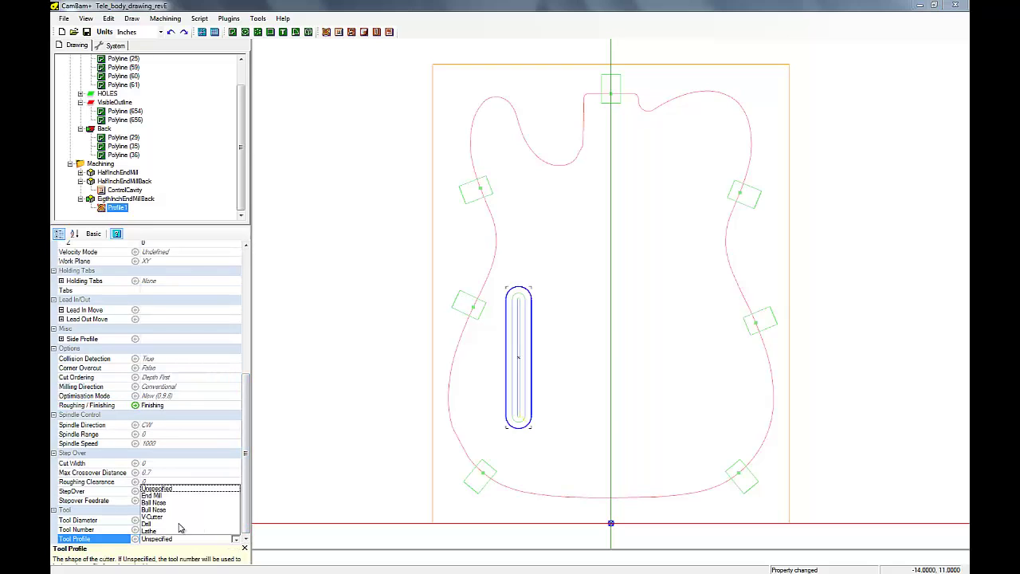
{"action": "left_click", "coordinate": [156, 496]}
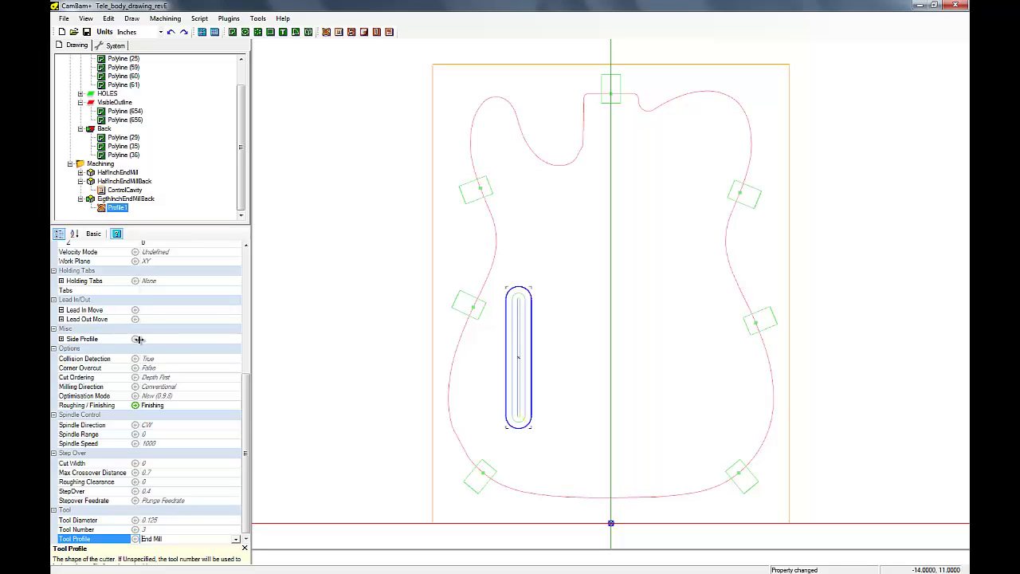
Step: Rename the profile operation as ControlcavityLip
{"action": "left_click_drag", "start_coordinate": [247, 389], "coordinate": [261, 257]}
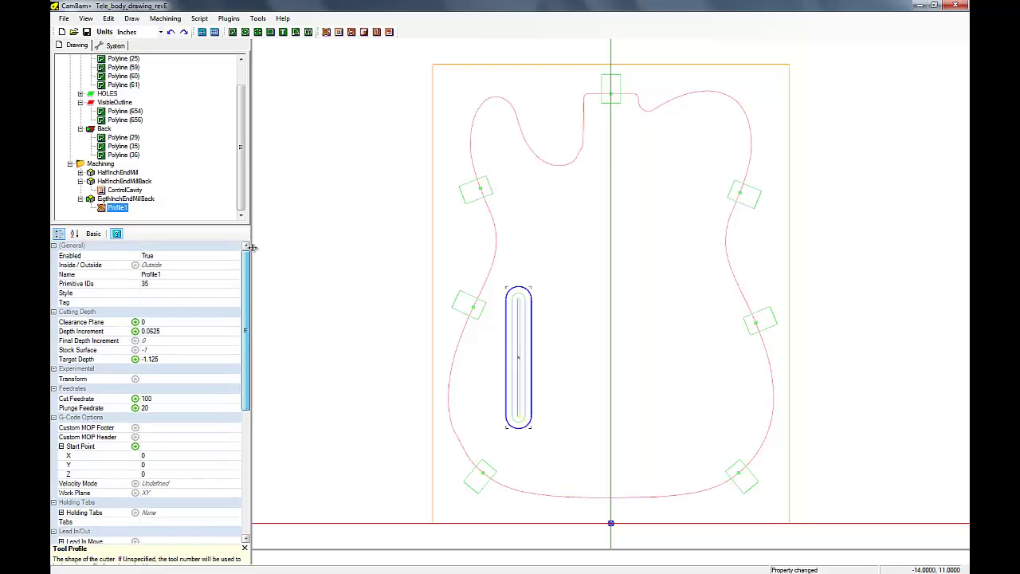
{"action": "left_click", "coordinate": [117, 209]}
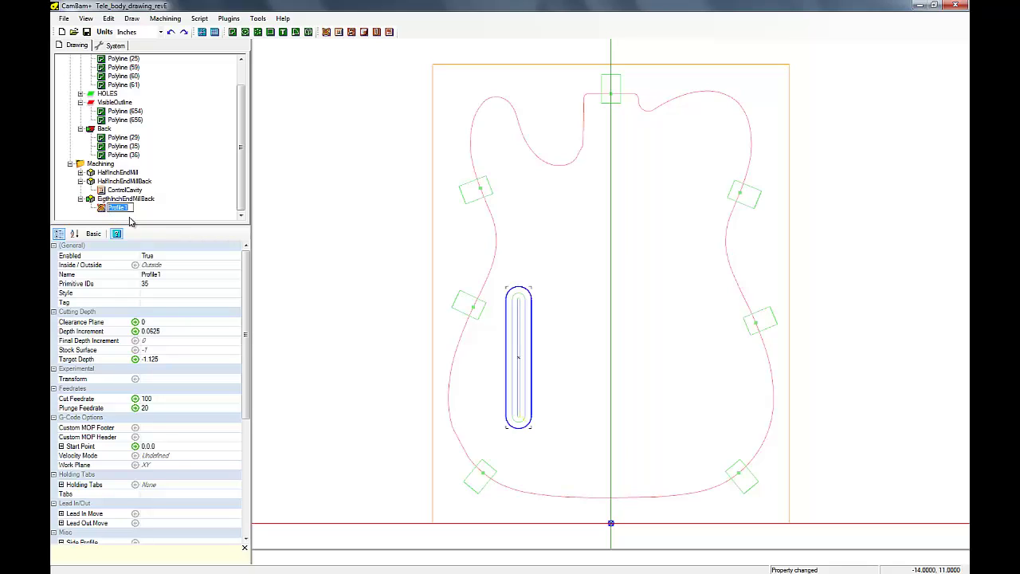
{"action": "type", "text": "ControlcavityLip"}
{"action": "key", "text": "Return"}
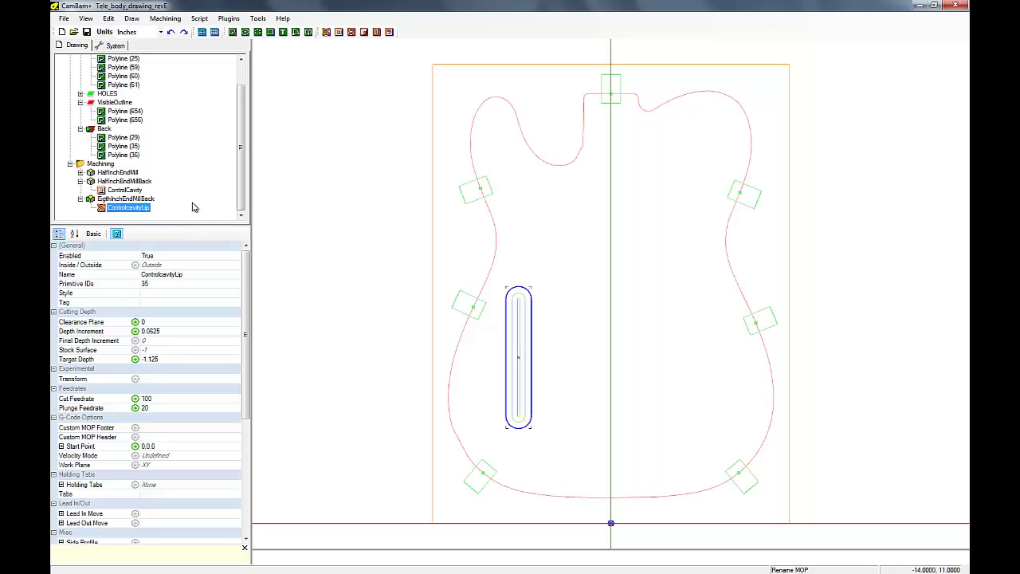
Step: Generate the ControlcavityLip toolpath and inspect it in 3D before restoring the XY plane view
{"action": "right_click", "coordinate": [136, 211]}
{"action": "left_click", "coordinate": [169, 218]}
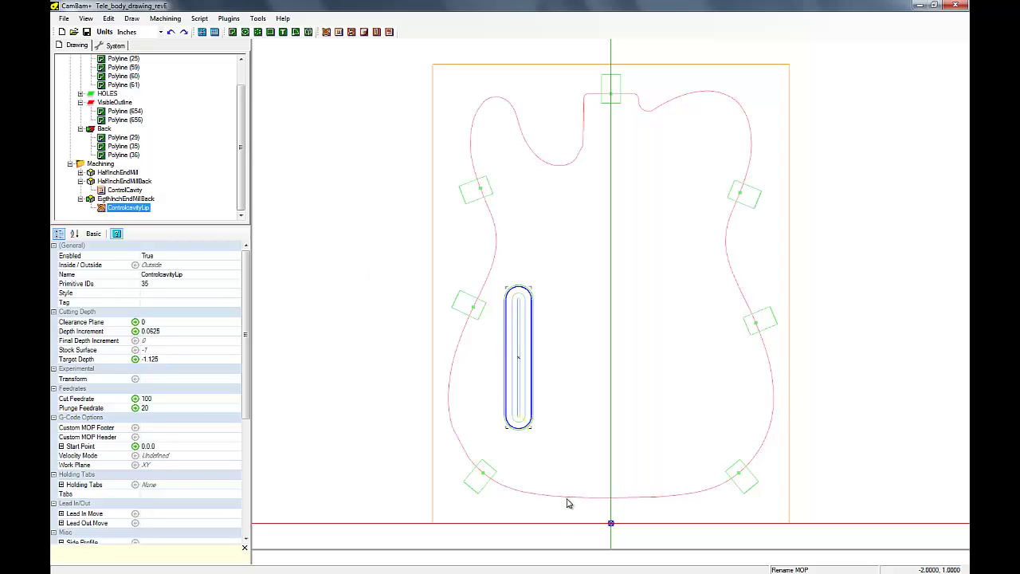
{"action": "left_click_drag", "start_coordinate": [601, 485], "coordinate": [534, 447], "text": "alt"}
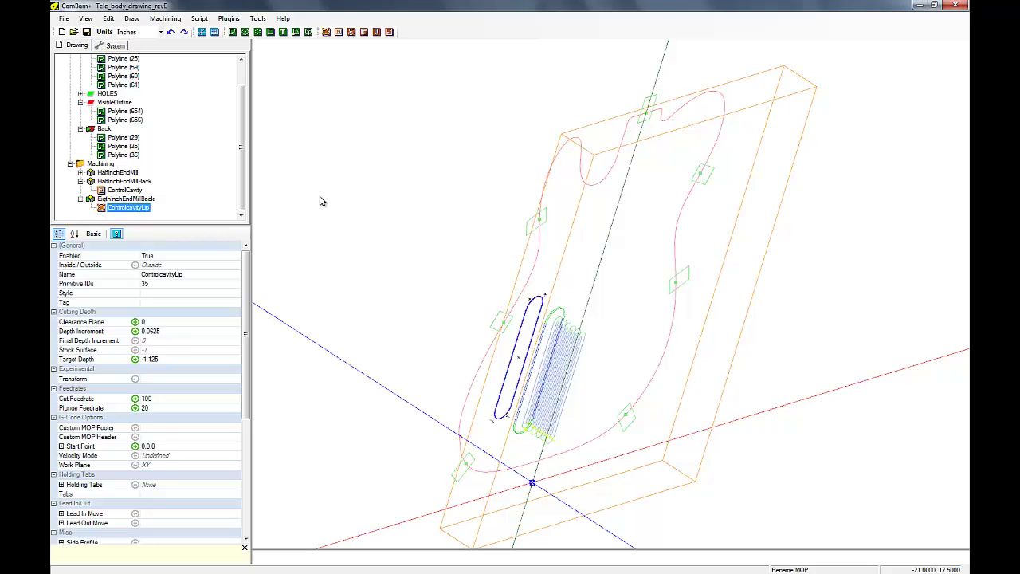
{"action": "left_click", "coordinate": [87, 19]}
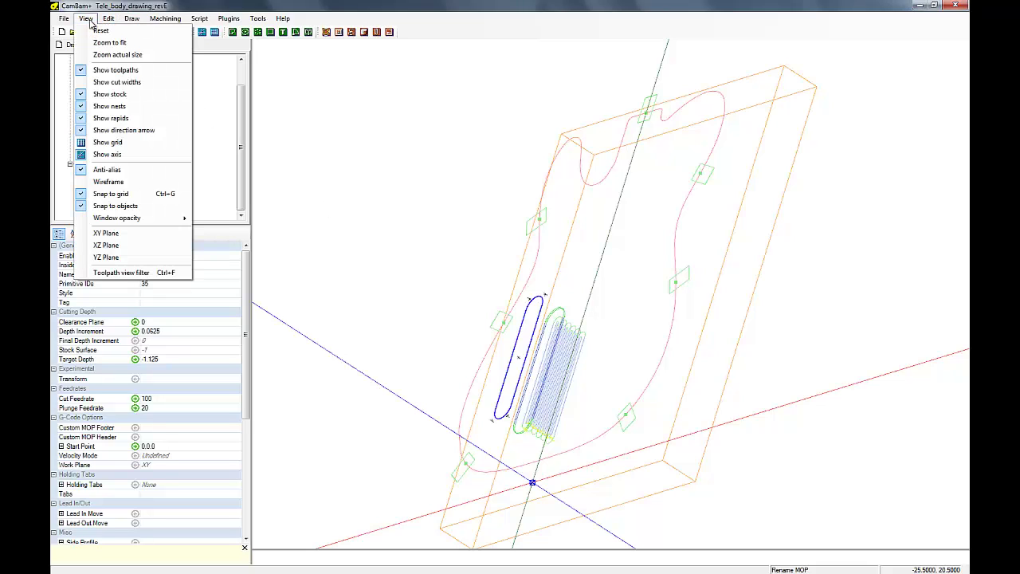
{"action": "left_click", "coordinate": [108, 234]}
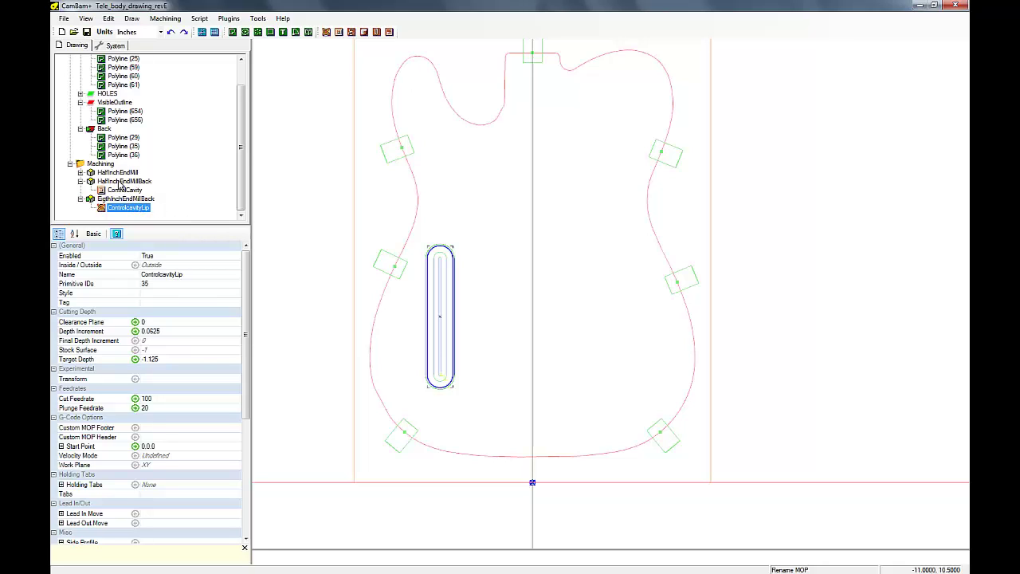
Step: Set the HalfInchEndMillBack part's output file to HalfInchEndMillBack.nc and produce its G-code
{"action": "left_click", "coordinate": [121, 181]}
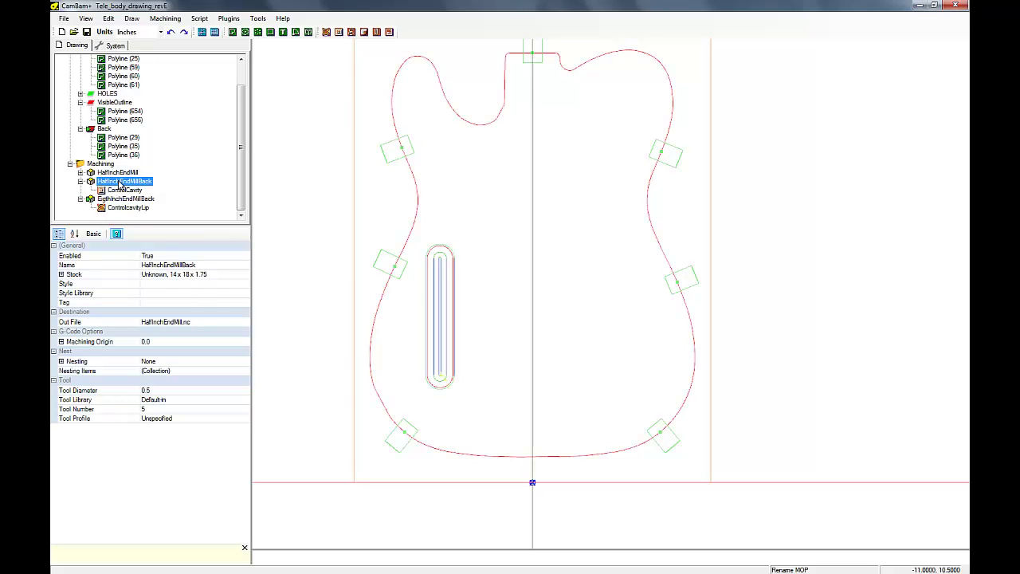
{"action": "left_click", "coordinate": [184, 323]}
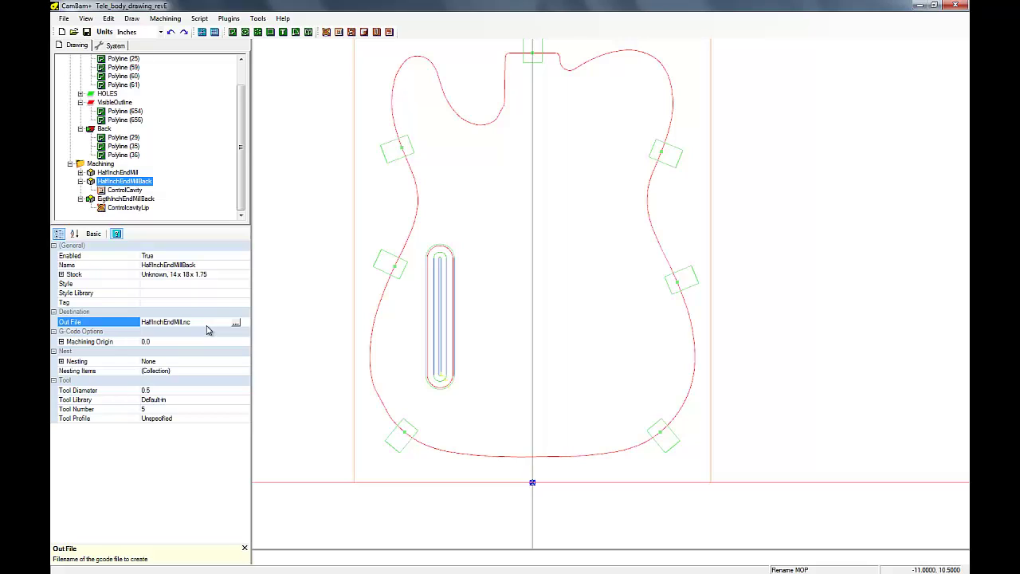
{"action": "type", "text": "Back"}
{"action": "left_click", "coordinate": [209, 343]}
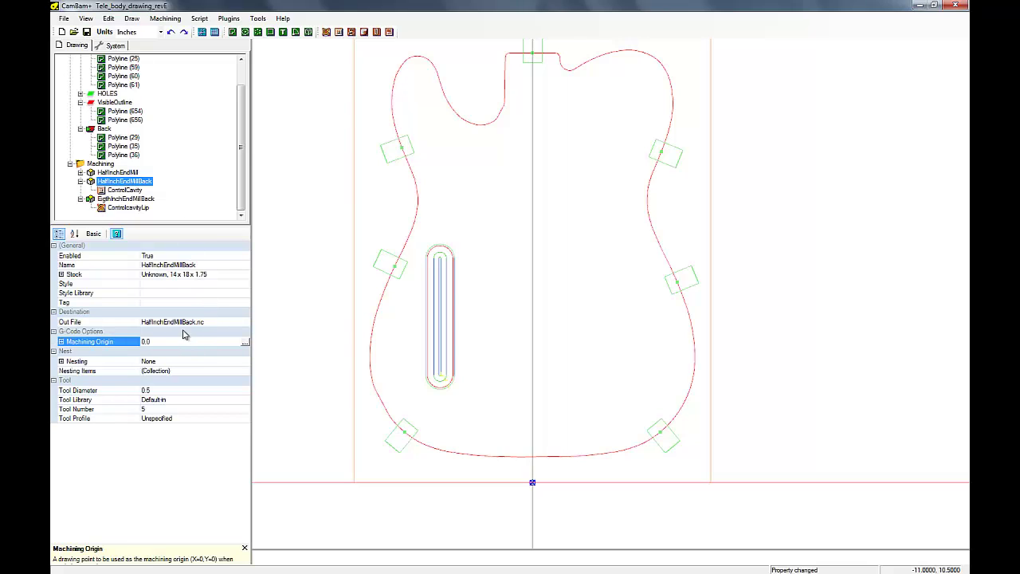
{"action": "right_click", "coordinate": [112, 184]}
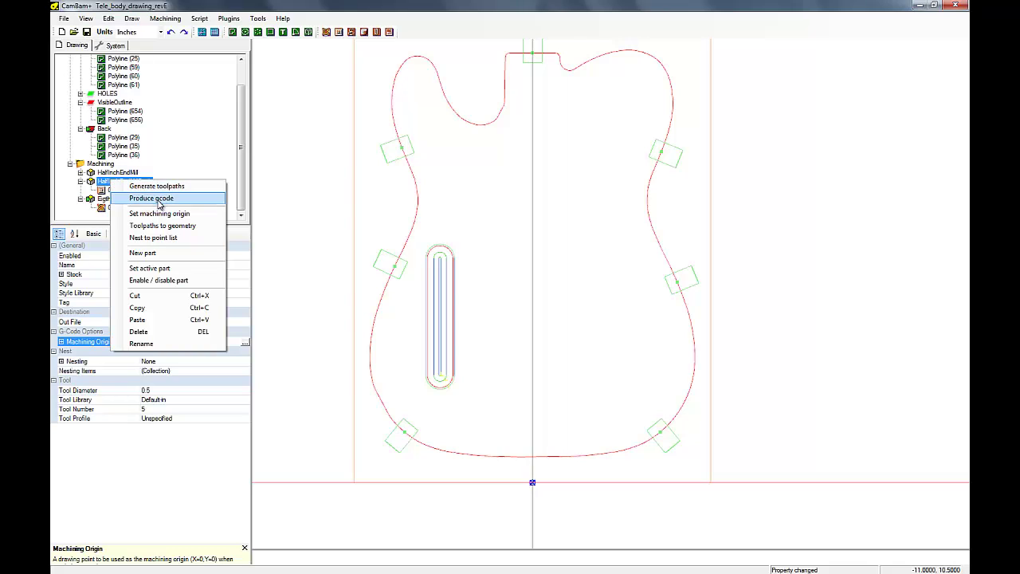
{"action": "left_click", "coordinate": [161, 199]}
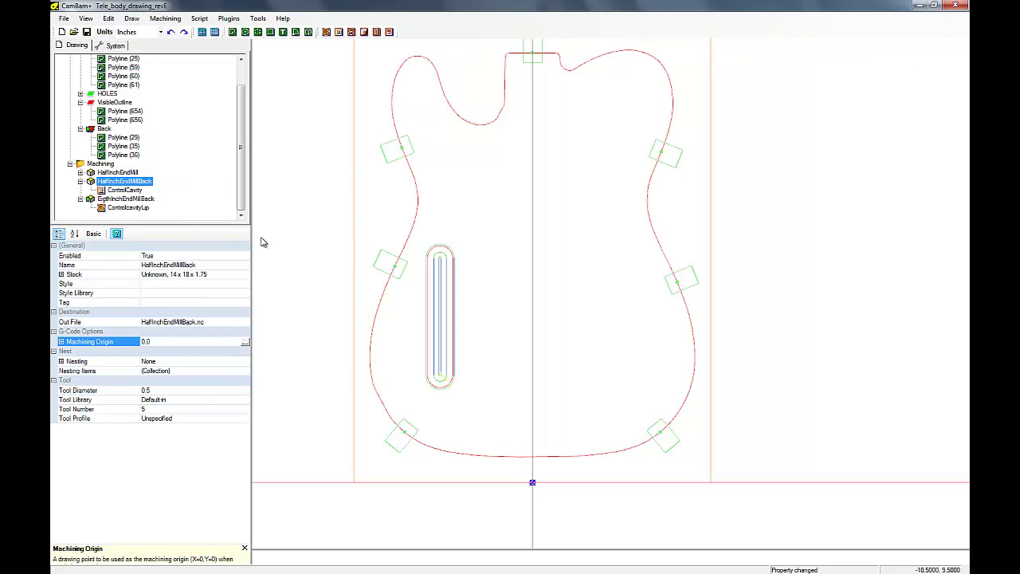
Step: Set the output file of the EigthInchEndMillBack part to EigthInchEndMillBack.nc
{"action": "left_click", "coordinate": [124, 199]}
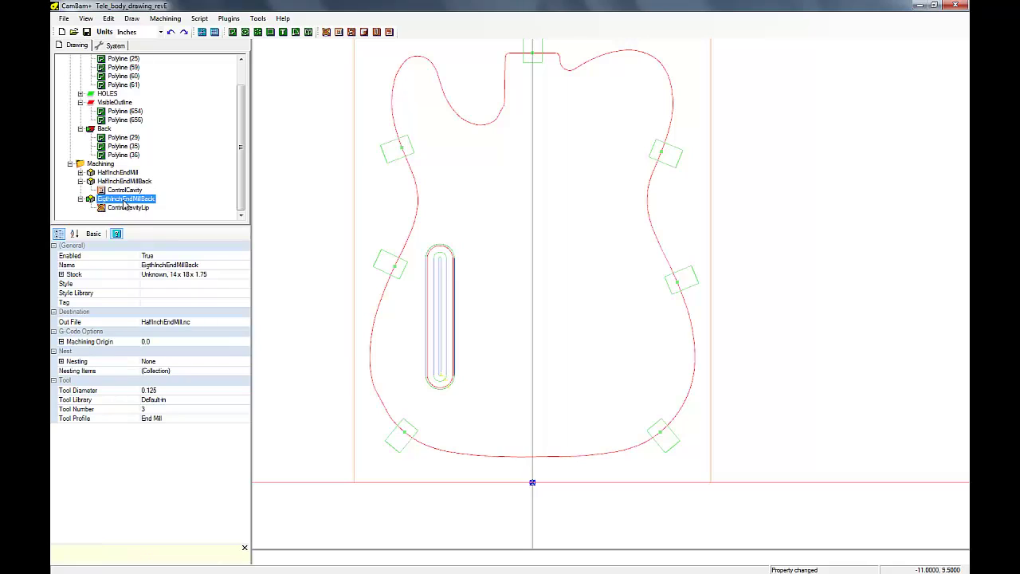
{"action": "left_click", "coordinate": [154, 325]}
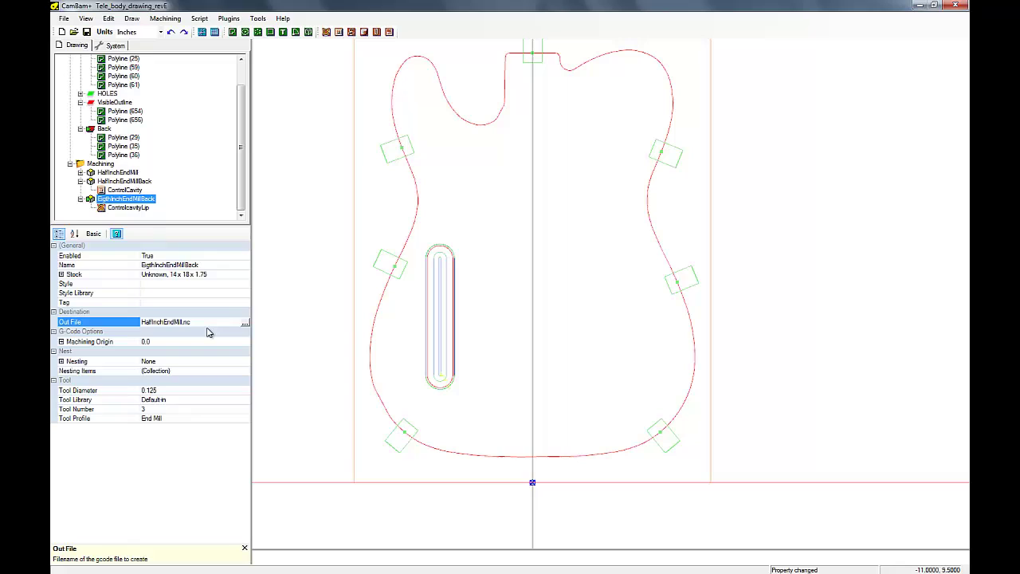
{"action": "key", "text": "Delete"}
{"action": "key", "text": "Delete"}
{"action": "key", "text": "Delete"}
{"action": "key", "text": "Delete"}
{"action": "type", "text": "Eigth"}
{"action": "type", "text": "Back"}
{"action": "left_click", "coordinate": [161, 303]}
Step: Produce the G-code for the EigthInchEndMillBack part and save the drawing
{"action": "right_click", "coordinate": [115, 200]}
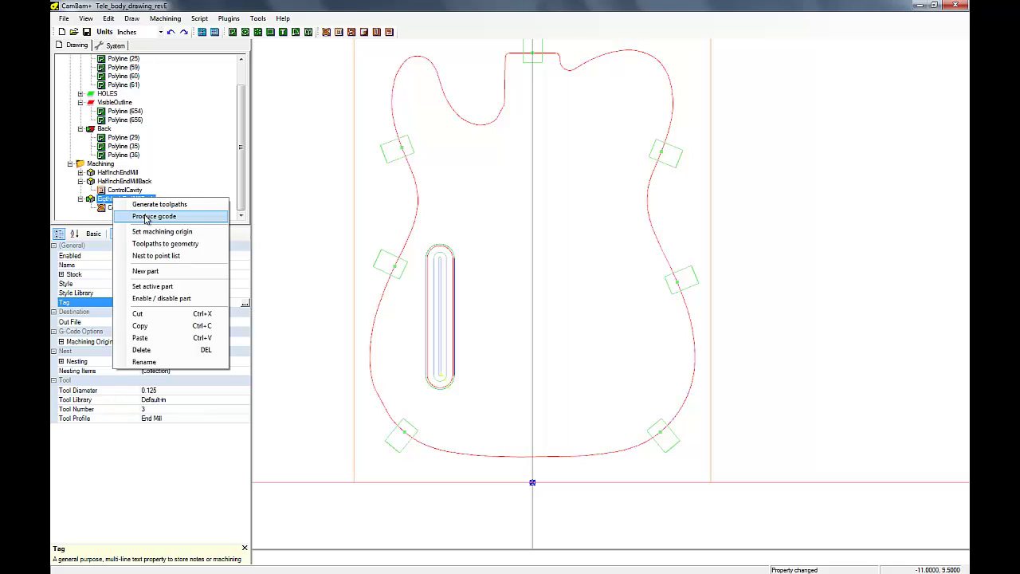
{"action": "left_click", "coordinate": [146, 217]}
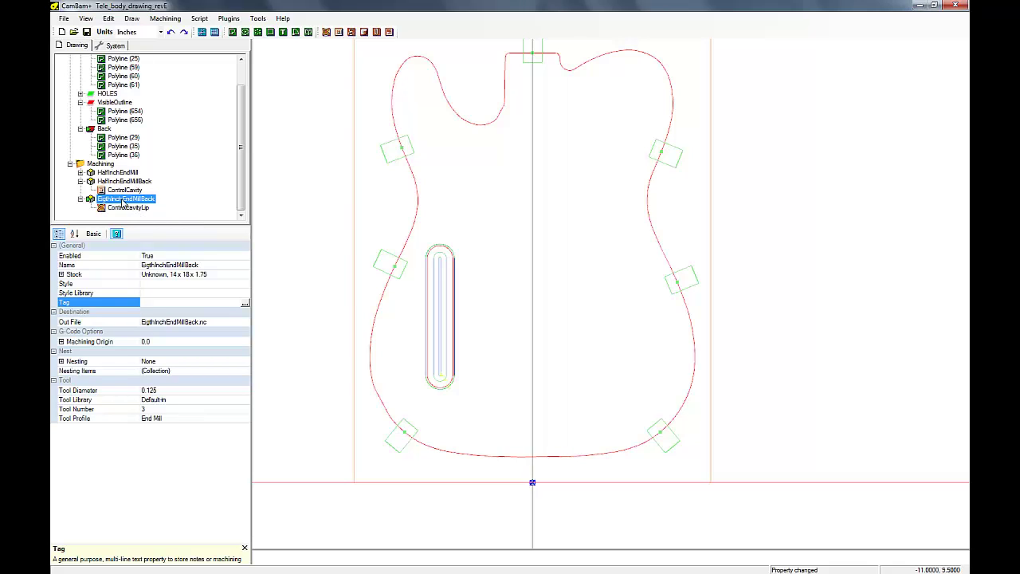
{"action": "left_click", "coordinate": [87, 32]}
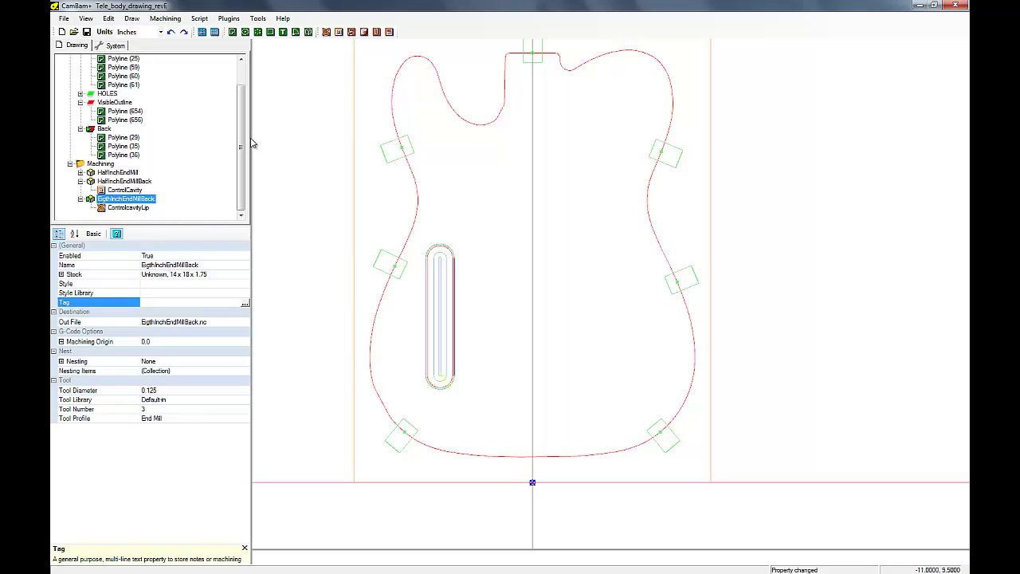